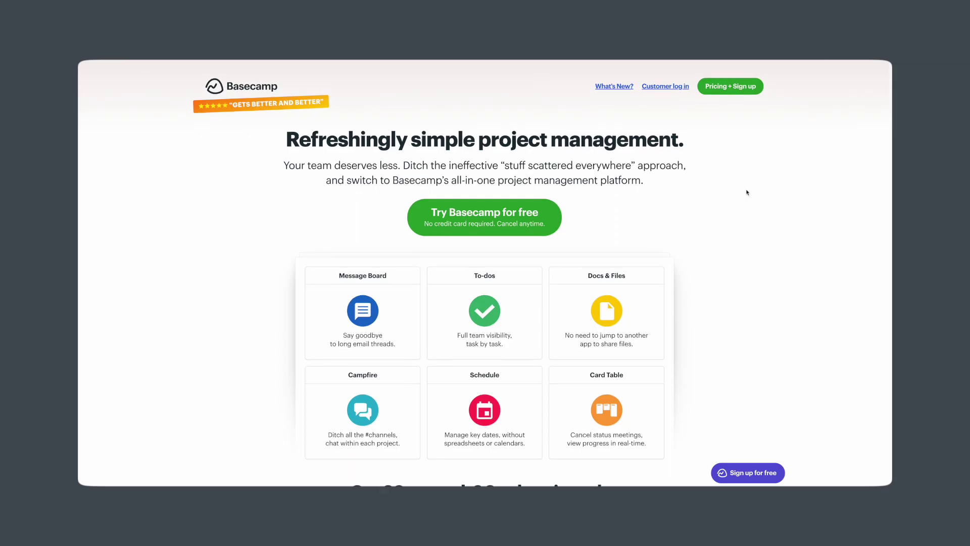
pyautogui.scroll(-1, 746, 192)
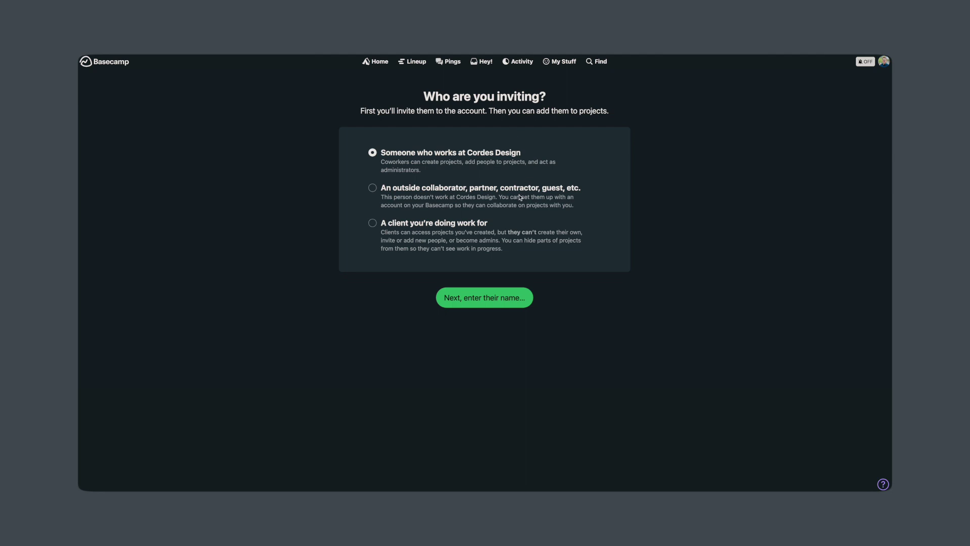
# Choose to invite an outside collaborator and continue to entering their name
pyautogui.click(397, 193)
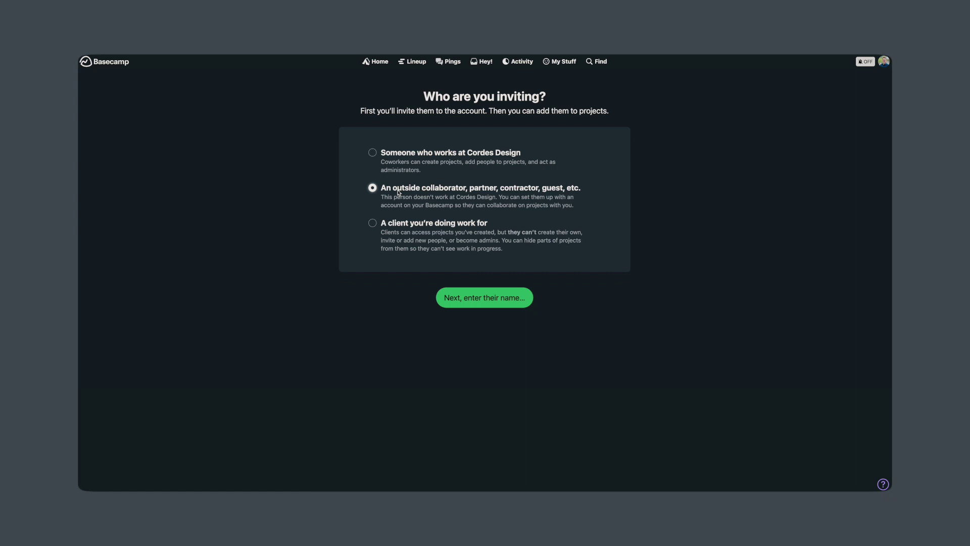
pyautogui.click(494, 299)
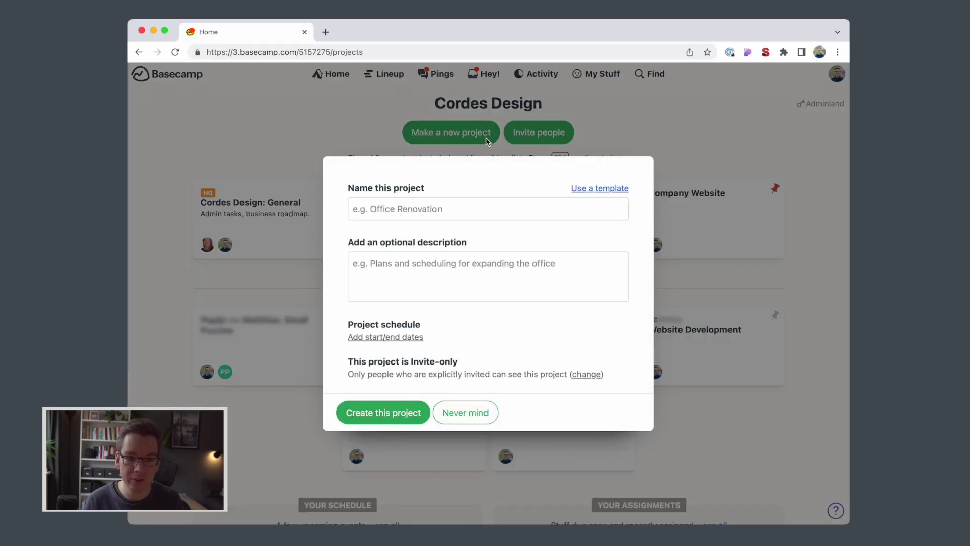
# Name the project Company Website Development, running April 1 to May 31, 2023
pyautogui.click(496, 210)
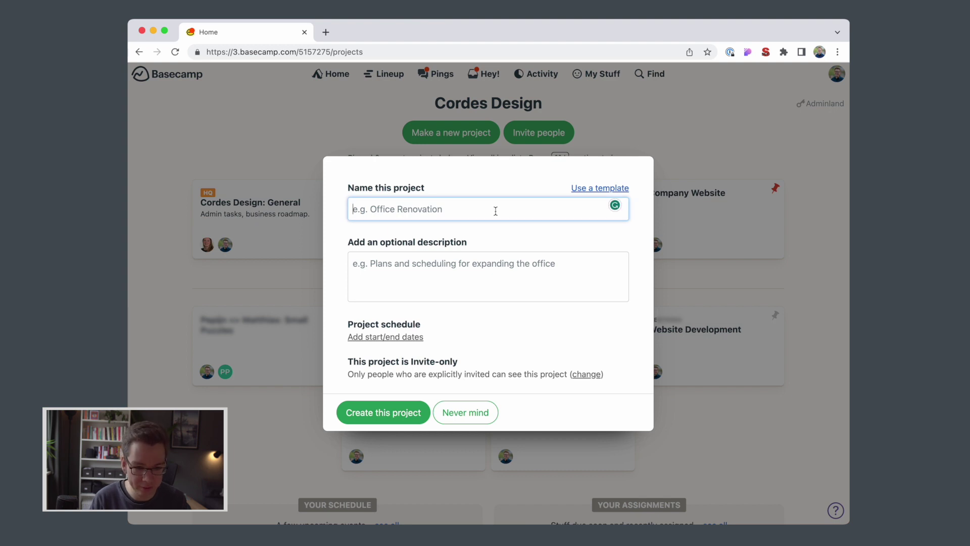
pyautogui.write('Company Website De')
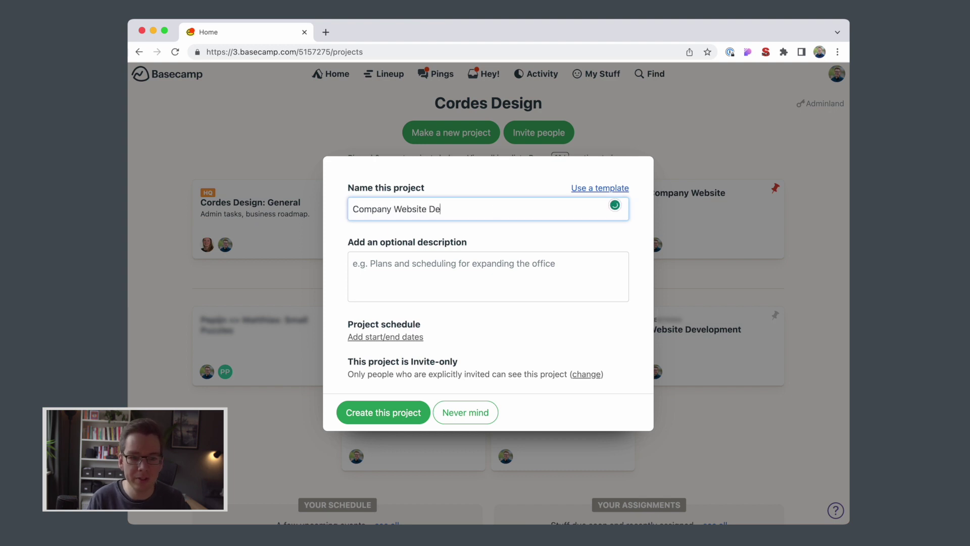
pyautogui.write('nt')
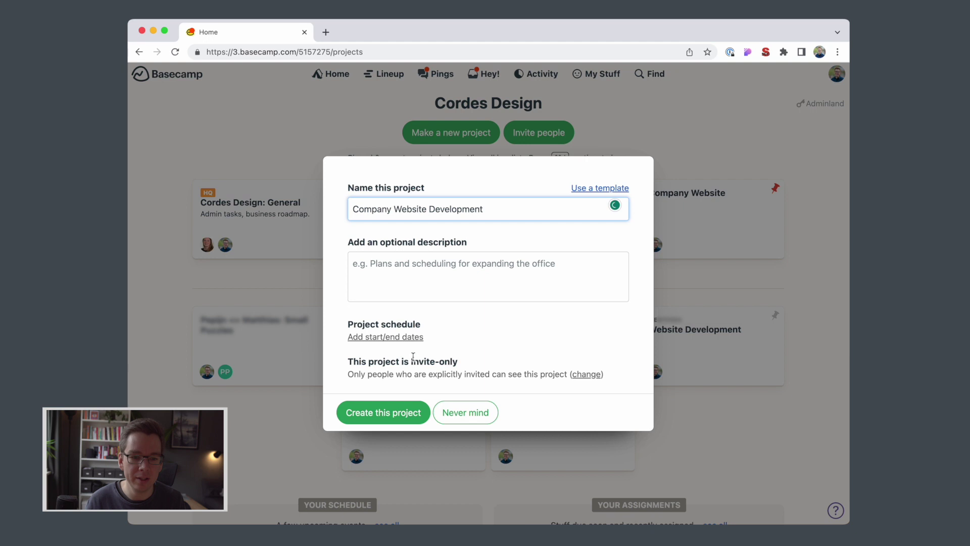
pyautogui.click(403, 337)
pyautogui.click(406, 327)
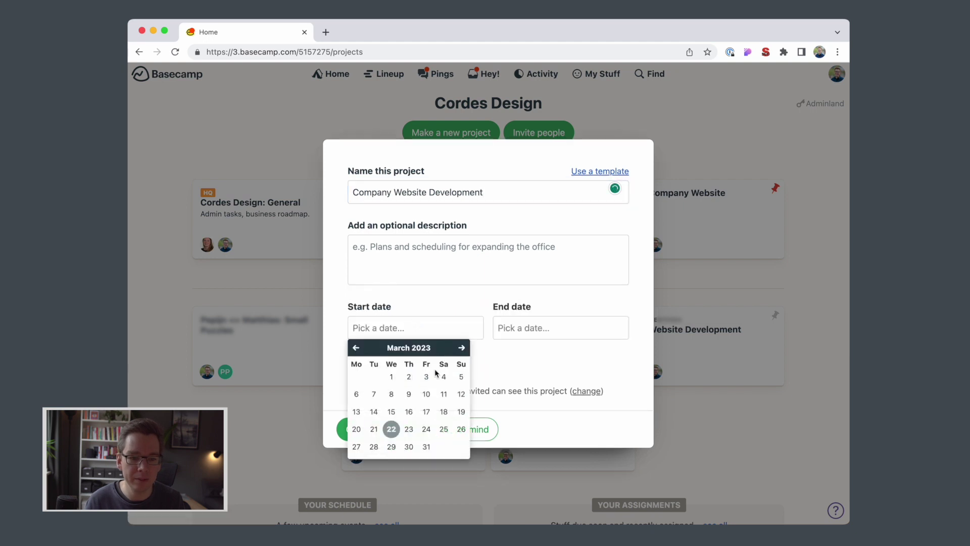
pyautogui.click(462, 348)
pyautogui.click(443, 377)
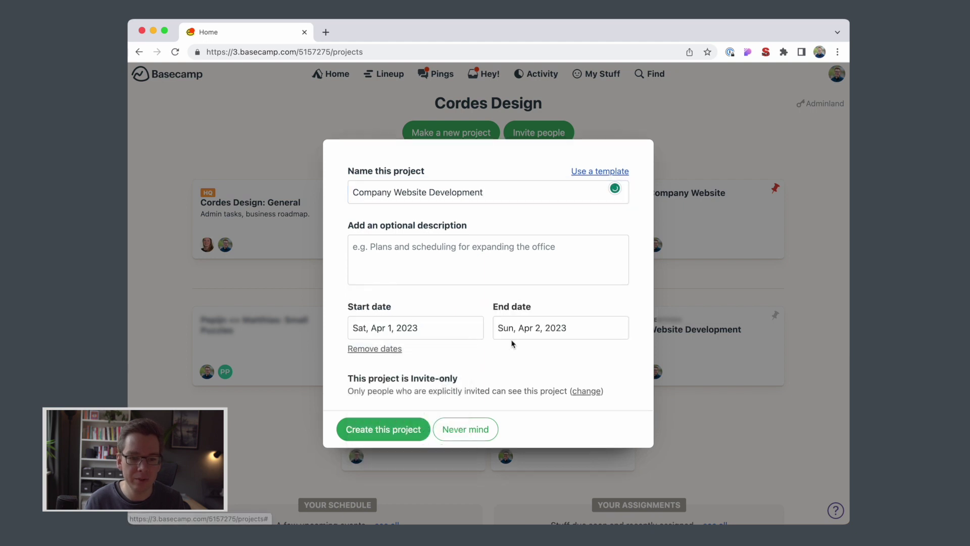
pyautogui.click(513, 334)
pyautogui.click(604, 349)
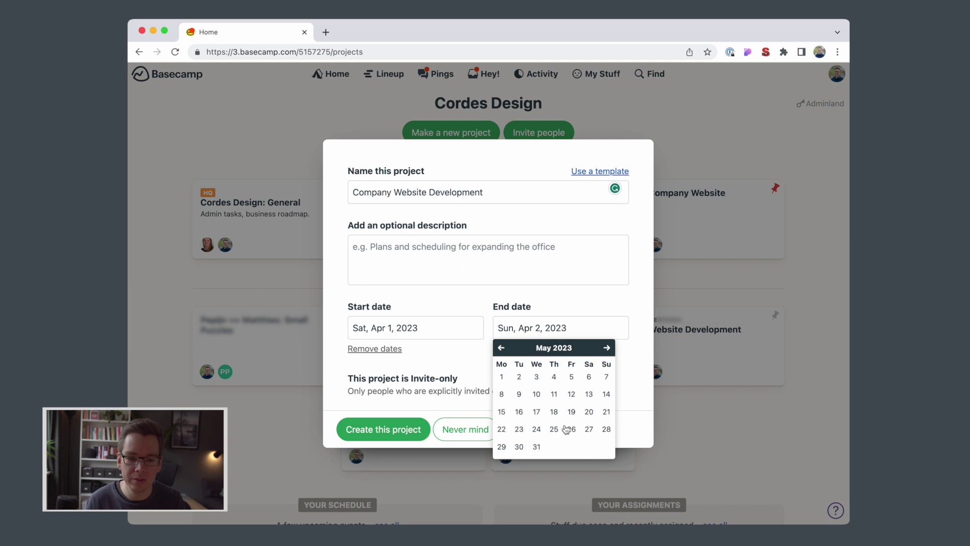
pyautogui.click(537, 447)
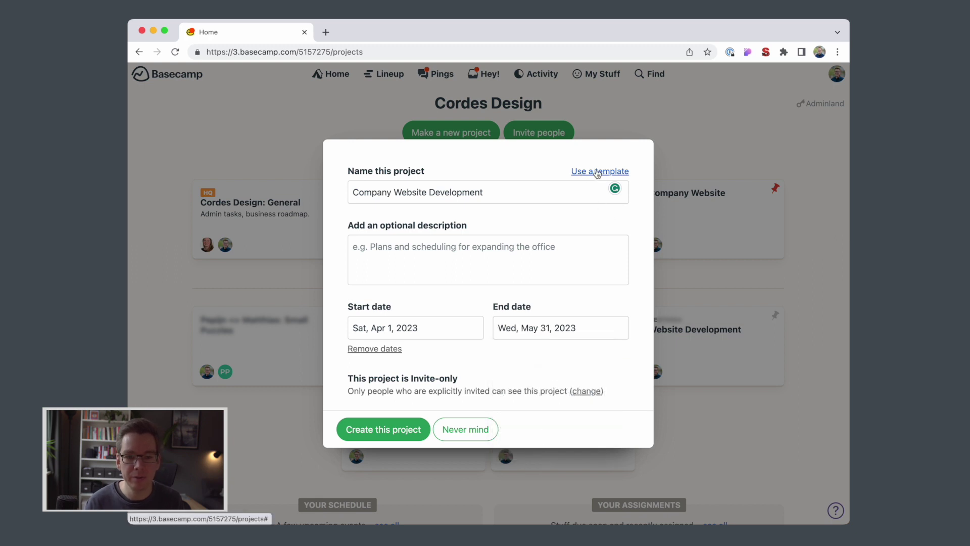
# Base the new project on the Web Design Project Template
pyautogui.click(615, 171)
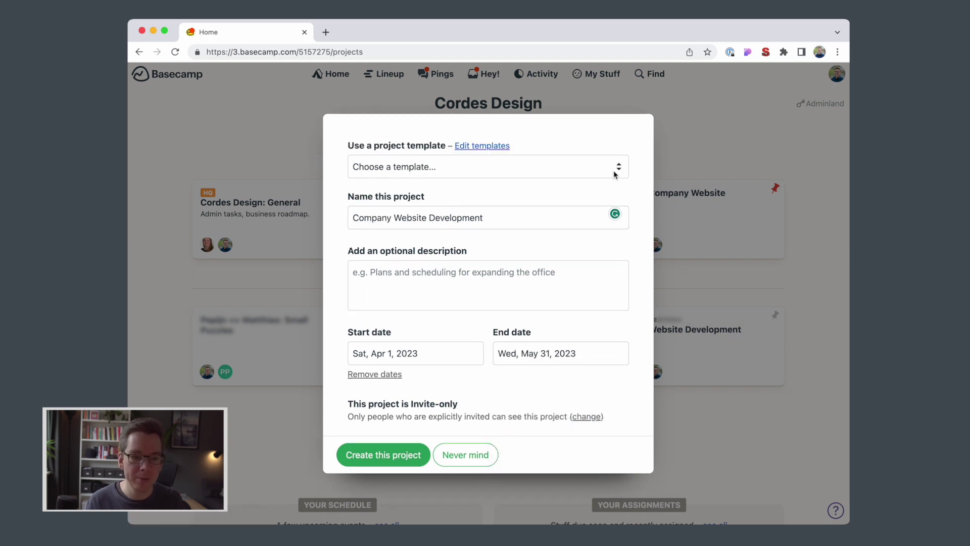
pyautogui.click(550, 175)
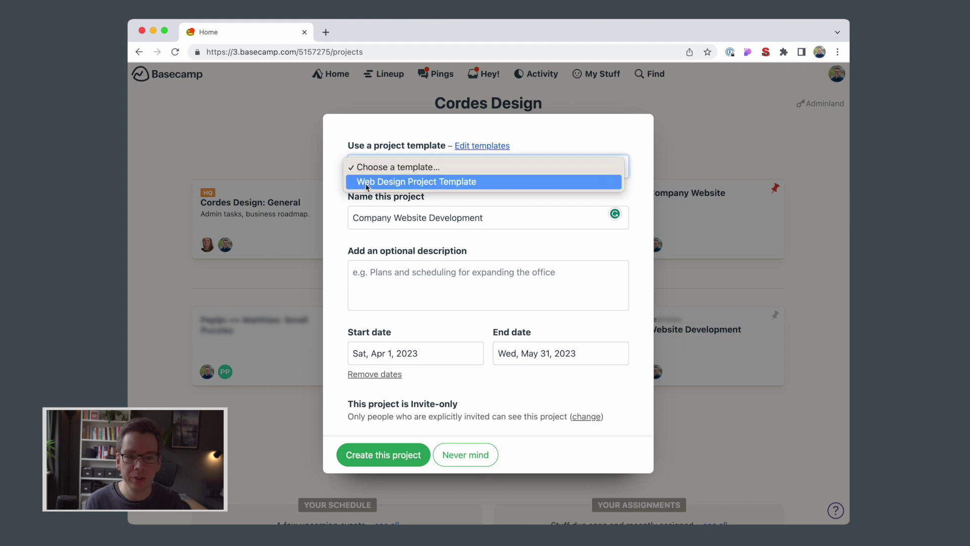
pyautogui.click(434, 185)
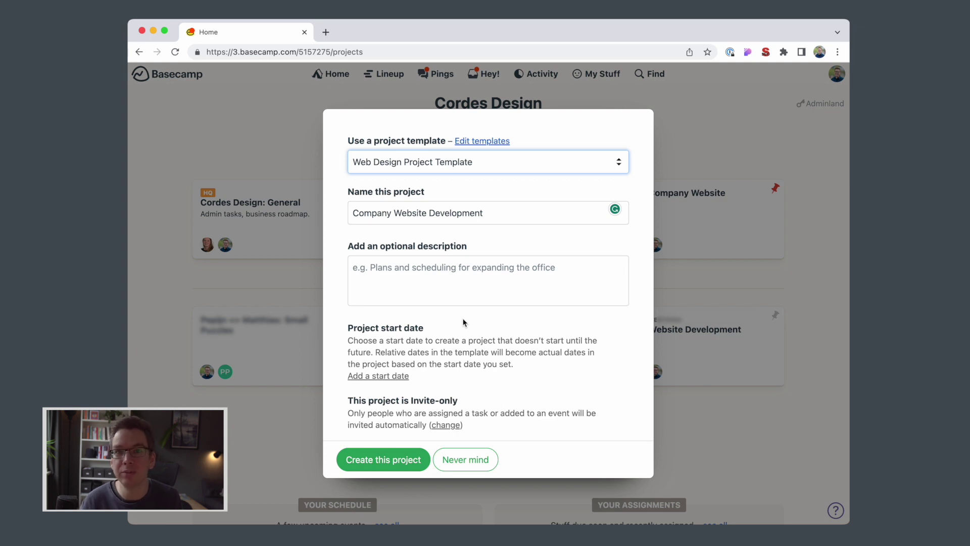
# Create the Company Website Development project from the filled-in form
pyautogui.click(401, 464)
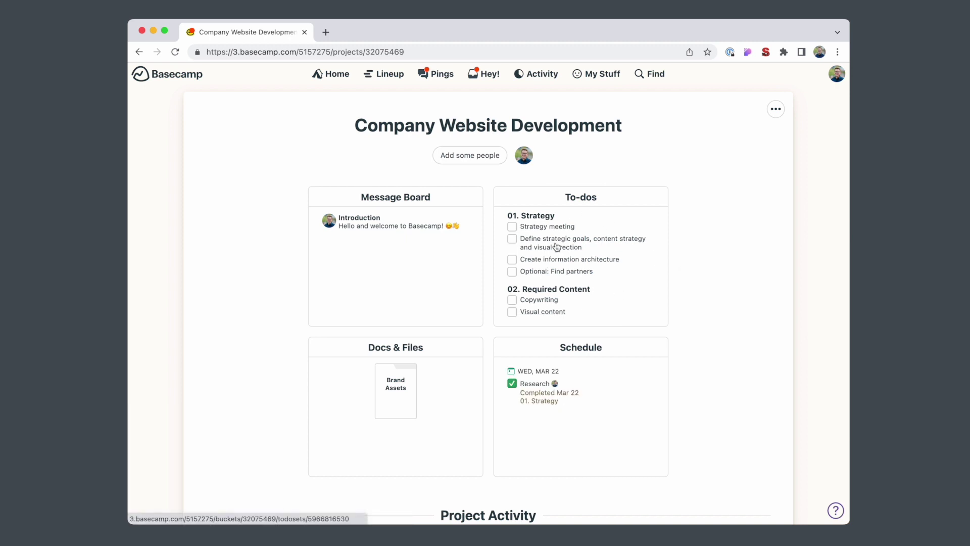
pyautogui.click(403, 271)
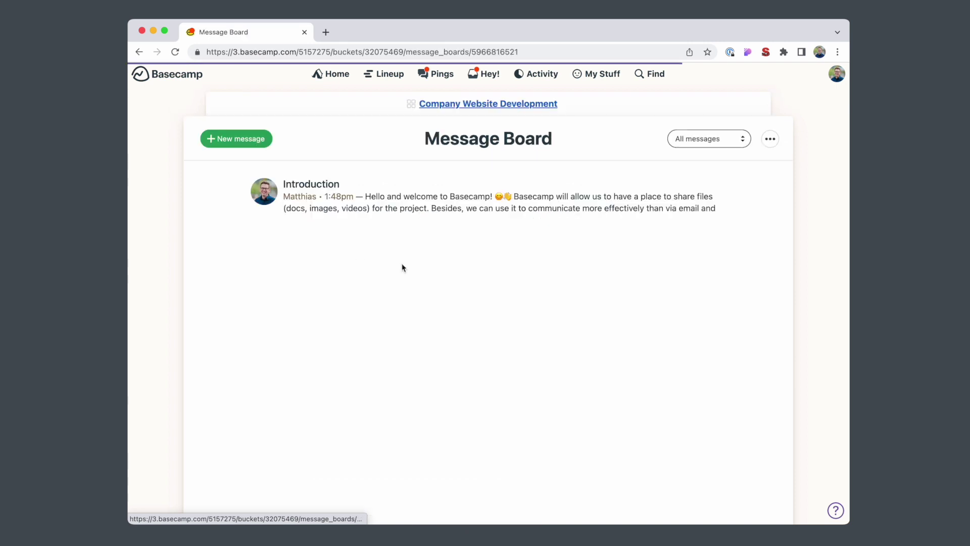
pyautogui.click(224, 146)
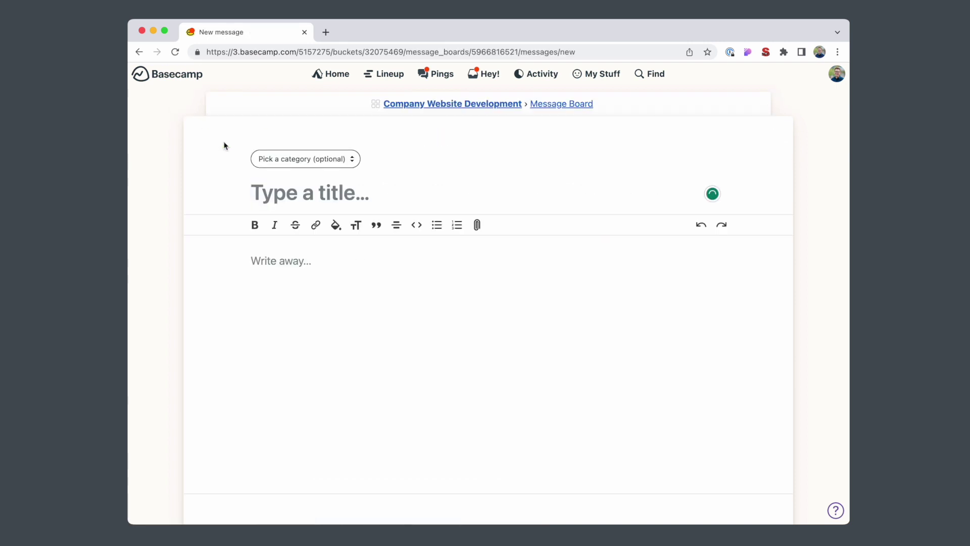
pyautogui.click(292, 161)
pyautogui.click(309, 202)
pyautogui.click(327, 274)
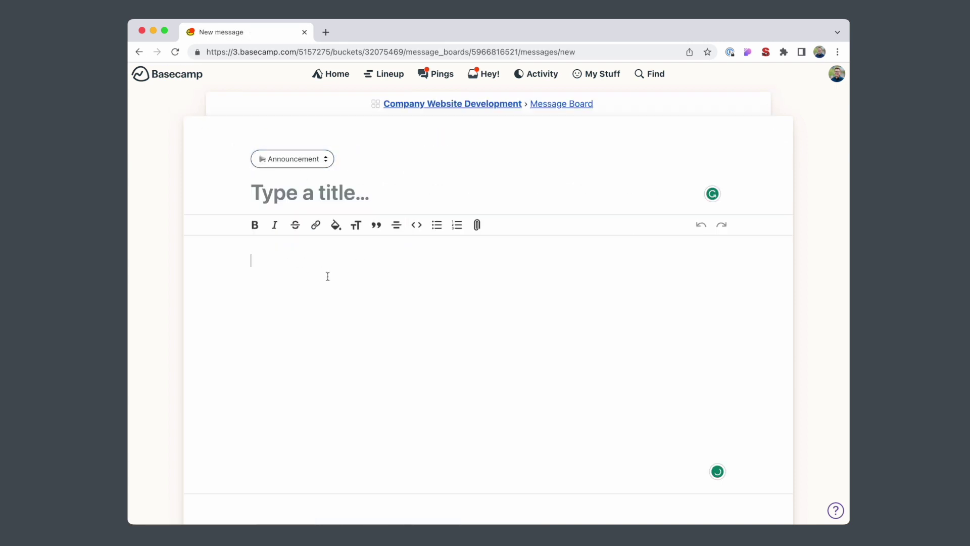
pyautogui.write('Web. design rea')
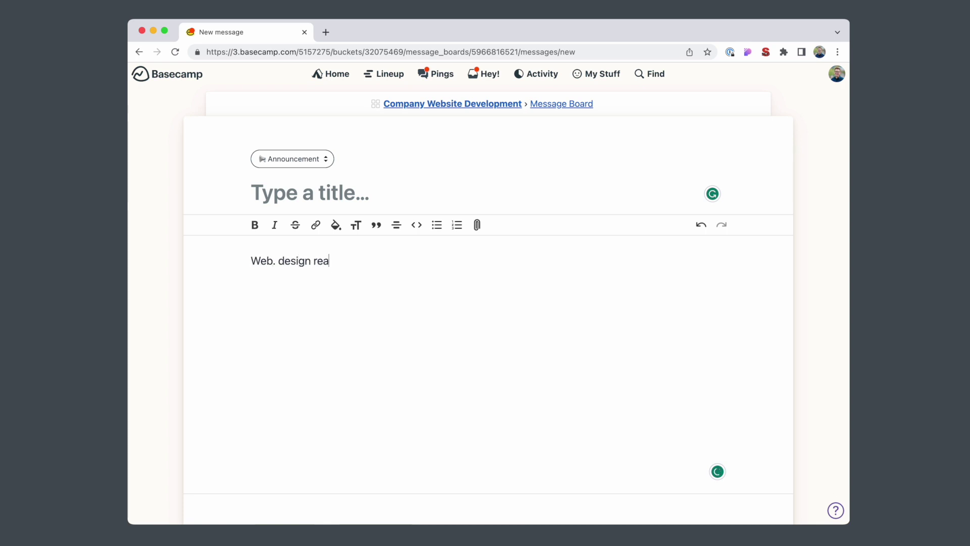
pyautogui.write('dy for reavieew')
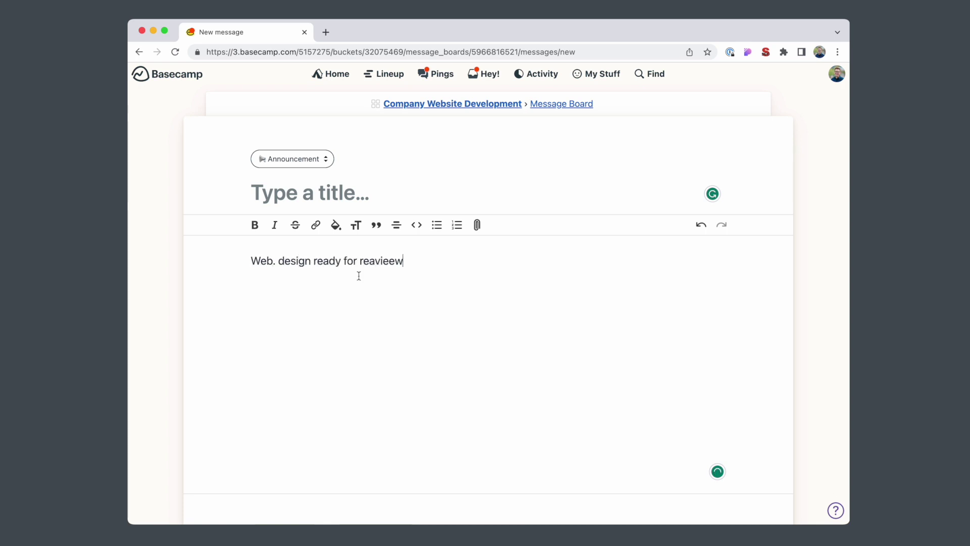
pyautogui.doubleClick(369, 260)
pyautogui.write('review')
pyautogui.scroll(-2, 499, 333)
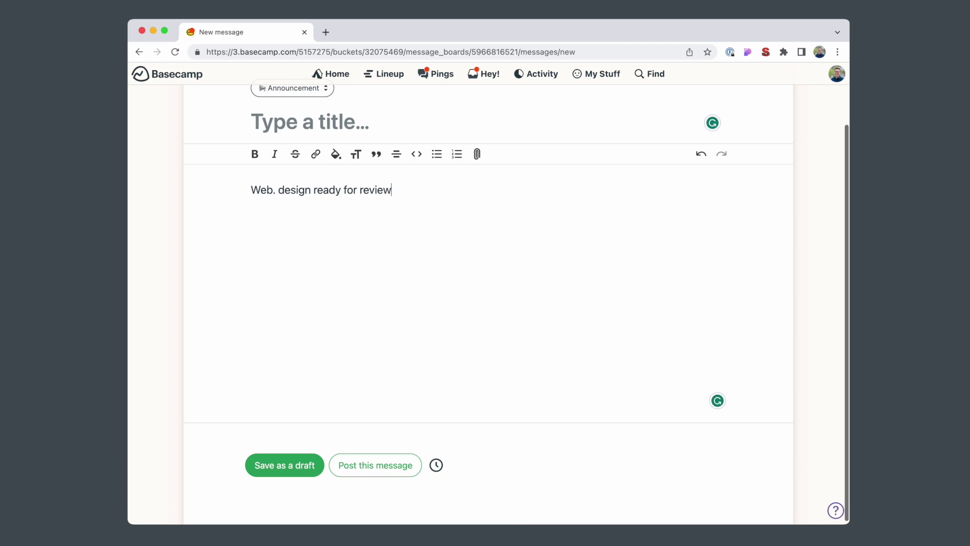
pyautogui.scroll(2, 442, 405)
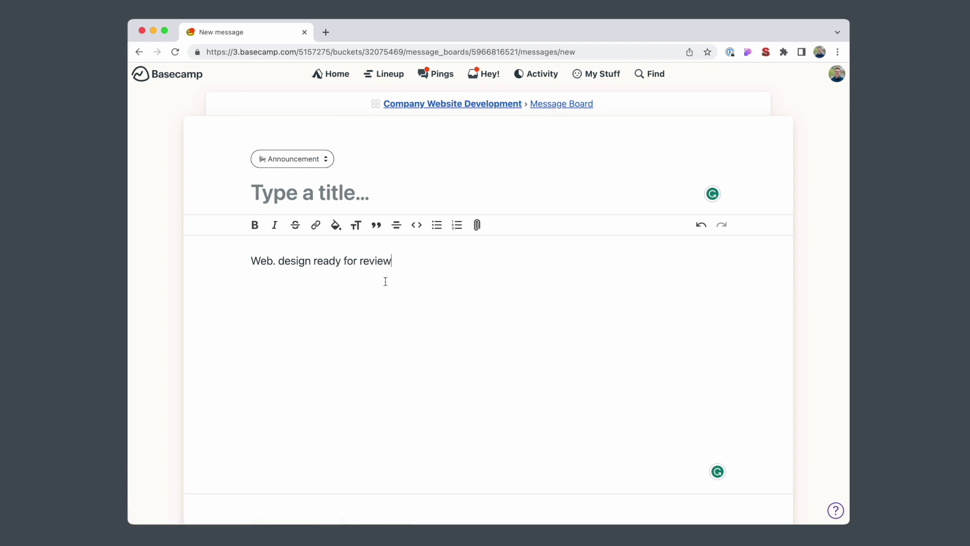
pyautogui.click(562, 104)
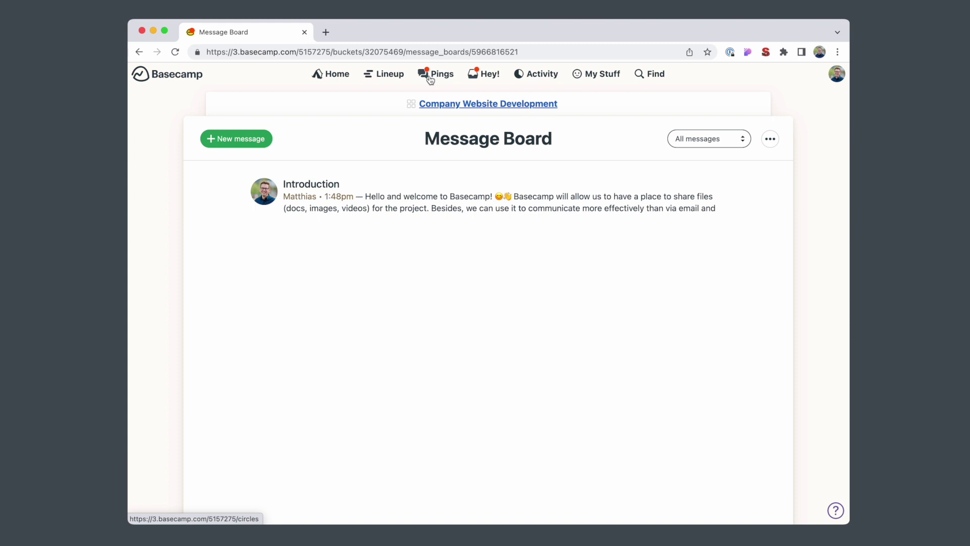
# Open the Research to-do from the project's to-do lists
pyautogui.click(473, 106)
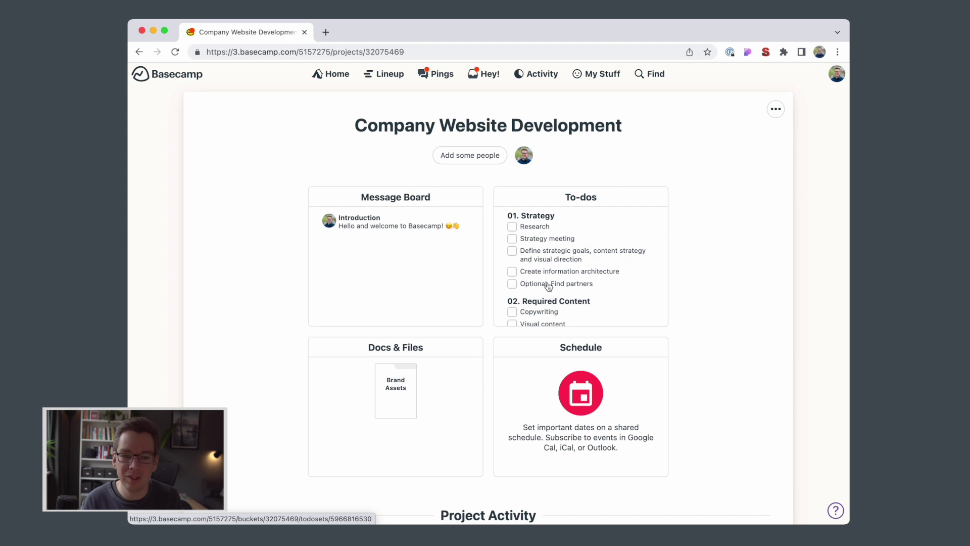
pyautogui.click(588, 243)
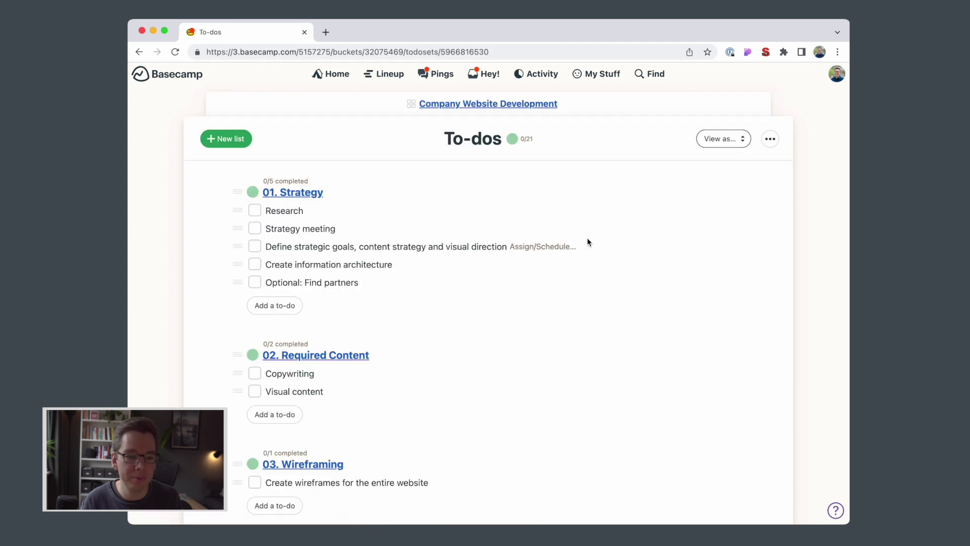
pyautogui.moveTo(285, 210)
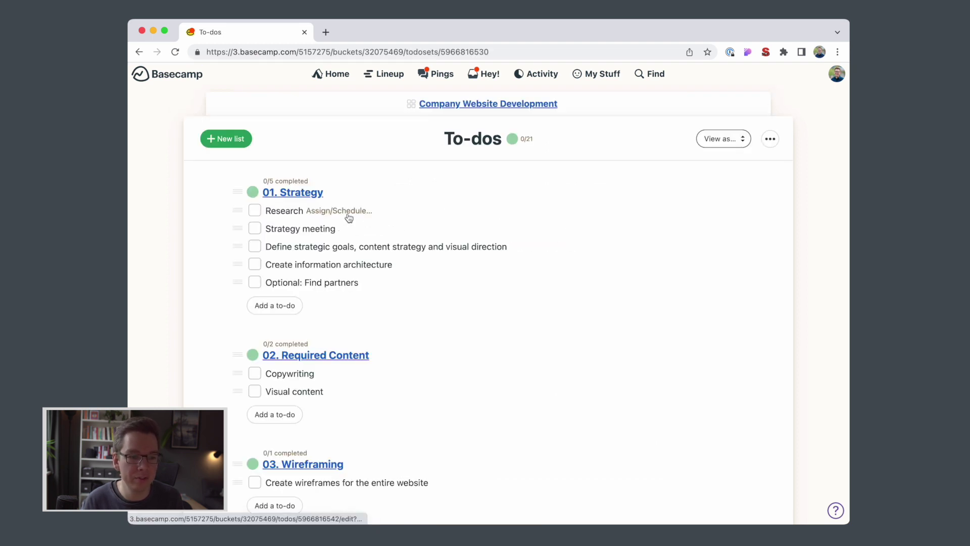
pyautogui.click(290, 217)
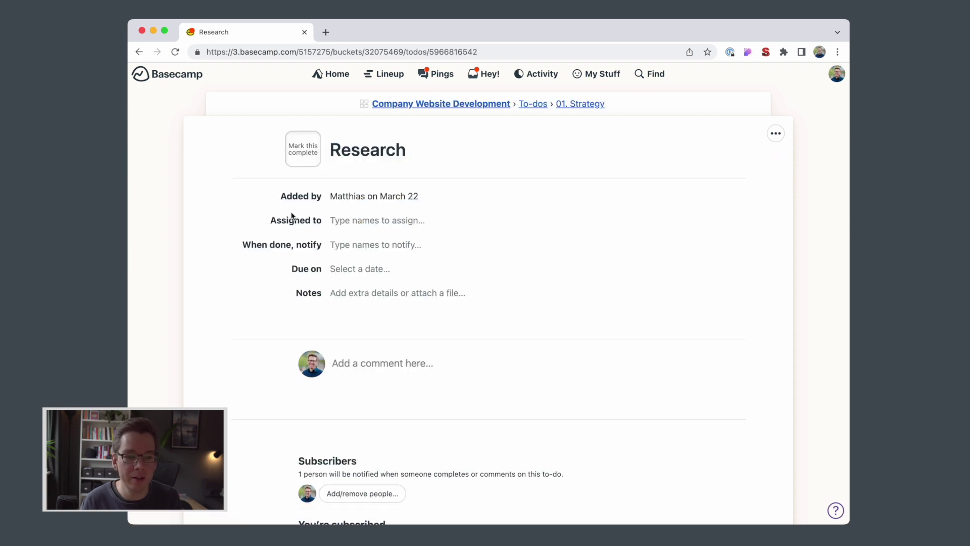
# Assign Research to Matthias with a due date of Friday, March 24
pyautogui.click(373, 218)
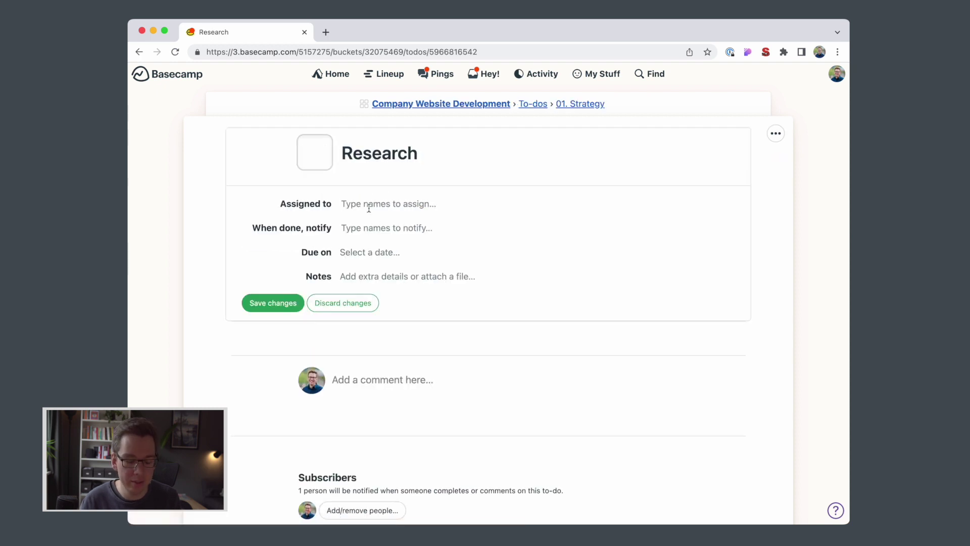
pyautogui.write('m')
pyautogui.press('Return')
pyautogui.click(370, 252)
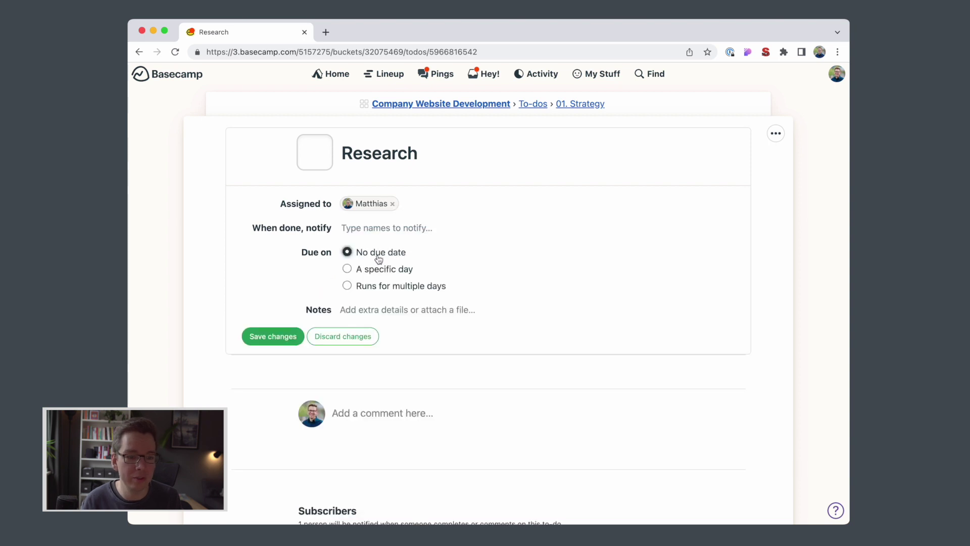
pyautogui.click(379, 268)
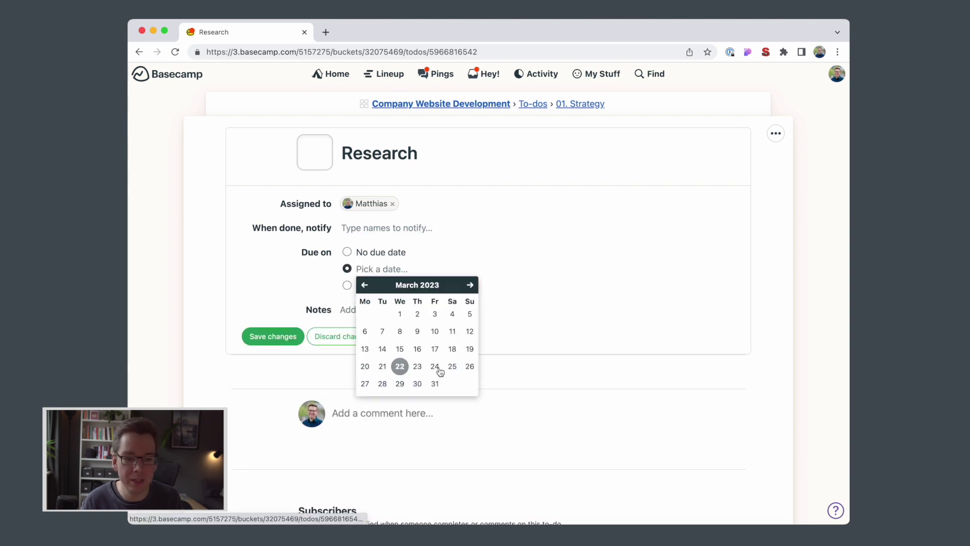
pyautogui.click(435, 368)
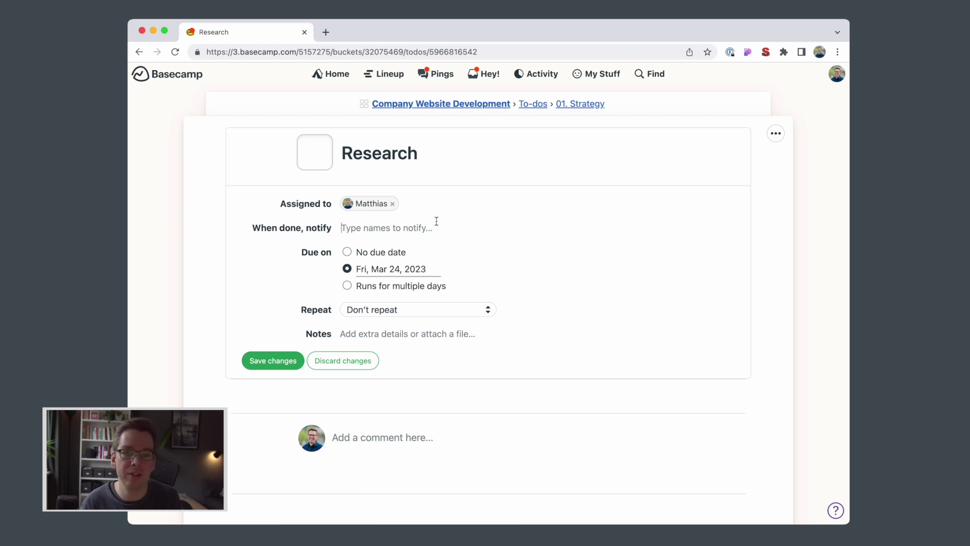
pyautogui.press('super+bracketleft')
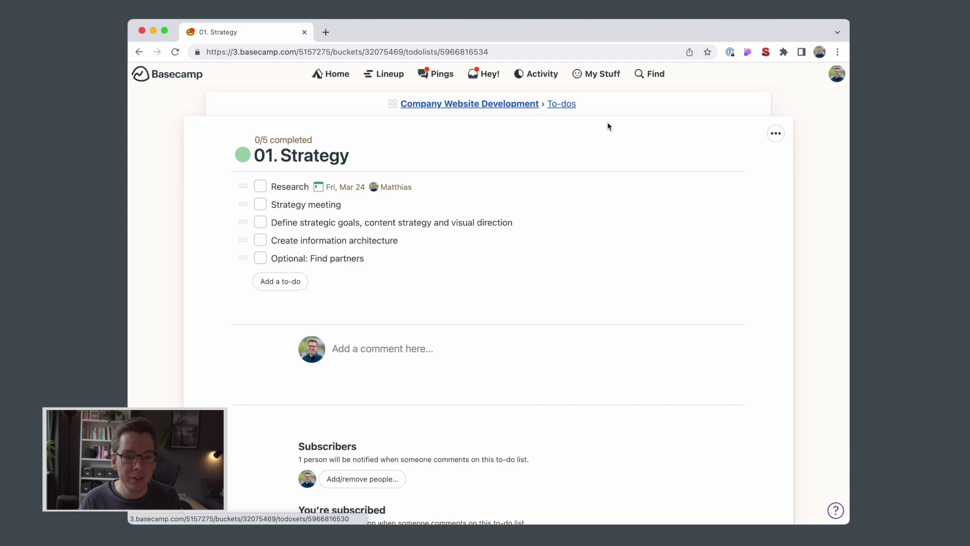
# Return to the Company Website Development overview after a brief look at Docs & Files
pyautogui.press('super+bracketleft')
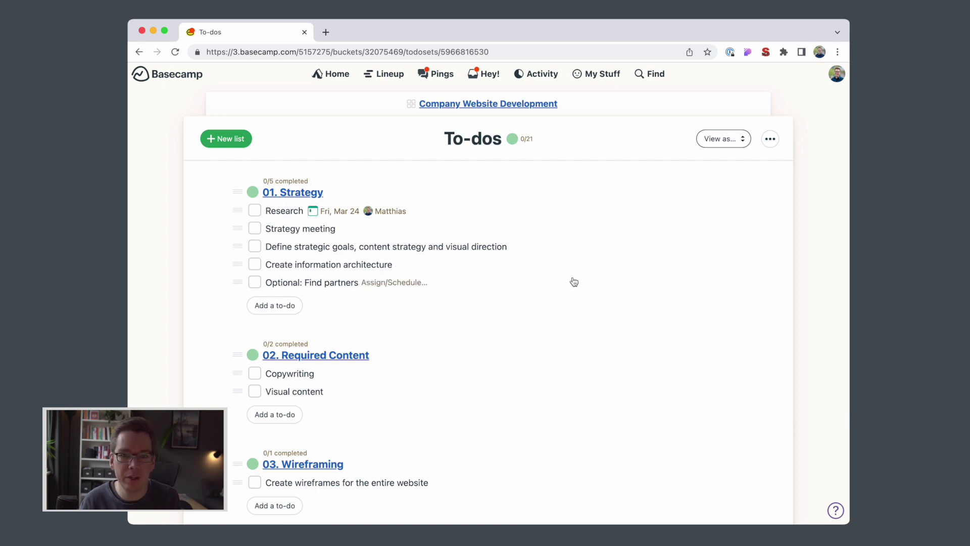
pyautogui.scroll(-1, 588, 214)
pyautogui.scroll(1, 499, 311)
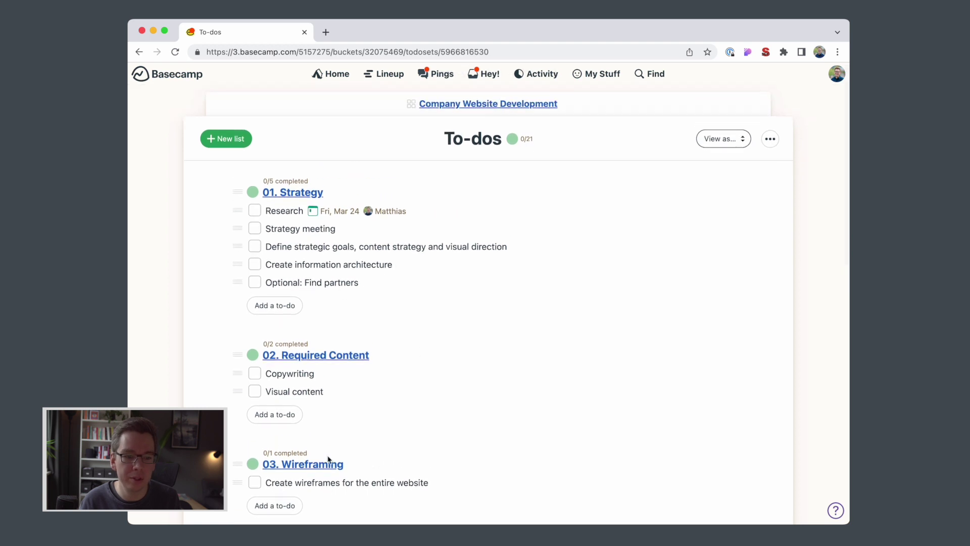
pyautogui.click(485, 104)
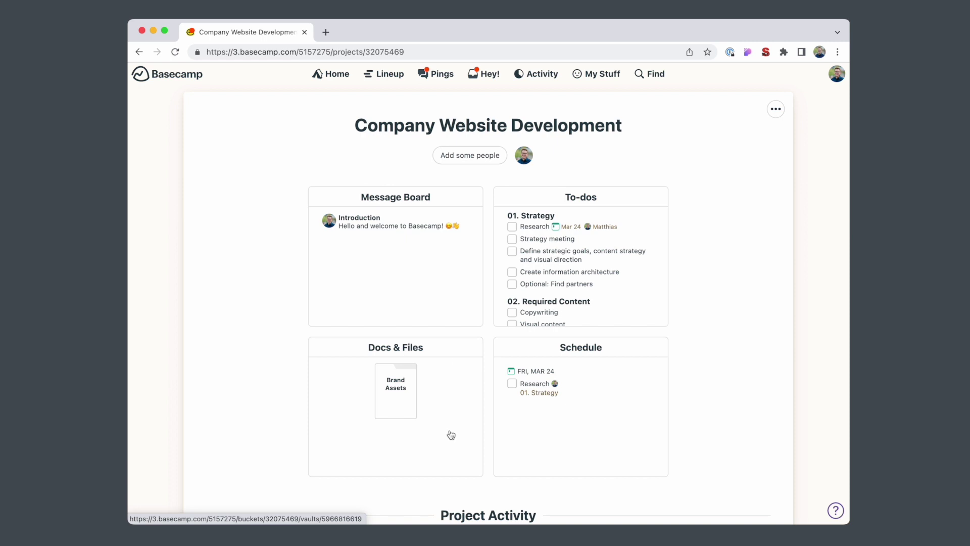
pyautogui.click(480, 413)
pyautogui.click(493, 104)
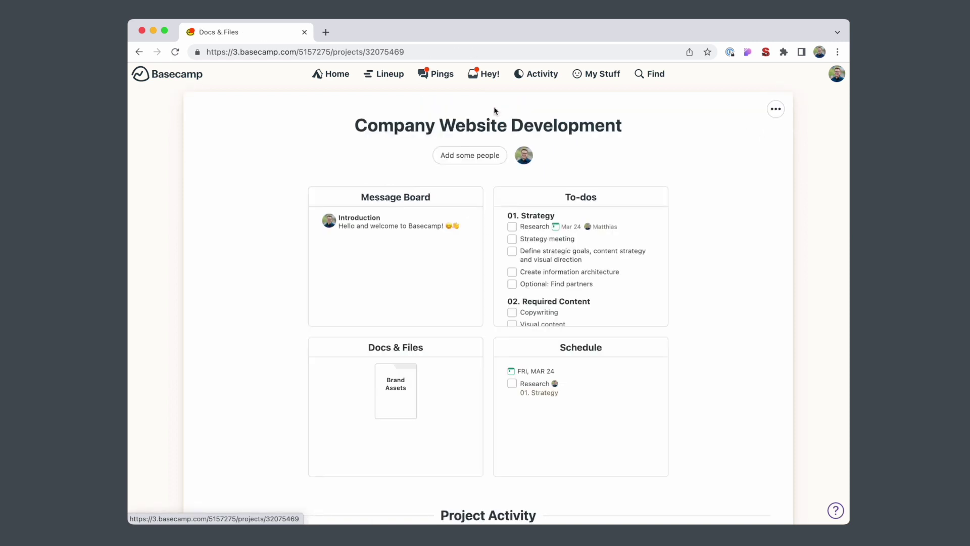
pyautogui.scroll(-1, 633, 299)
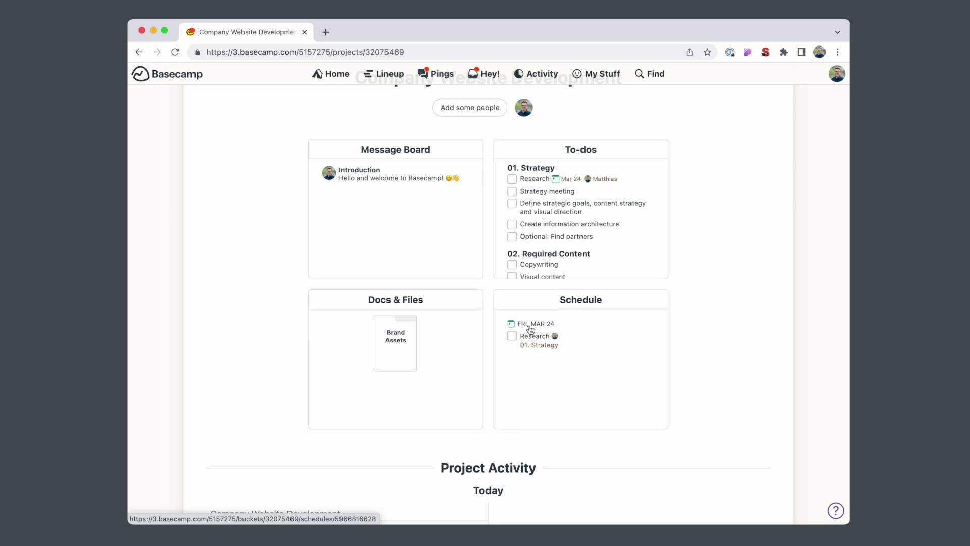
pyautogui.scroll(1, 699, 387)
pyautogui.scroll(-1, 705, 389)
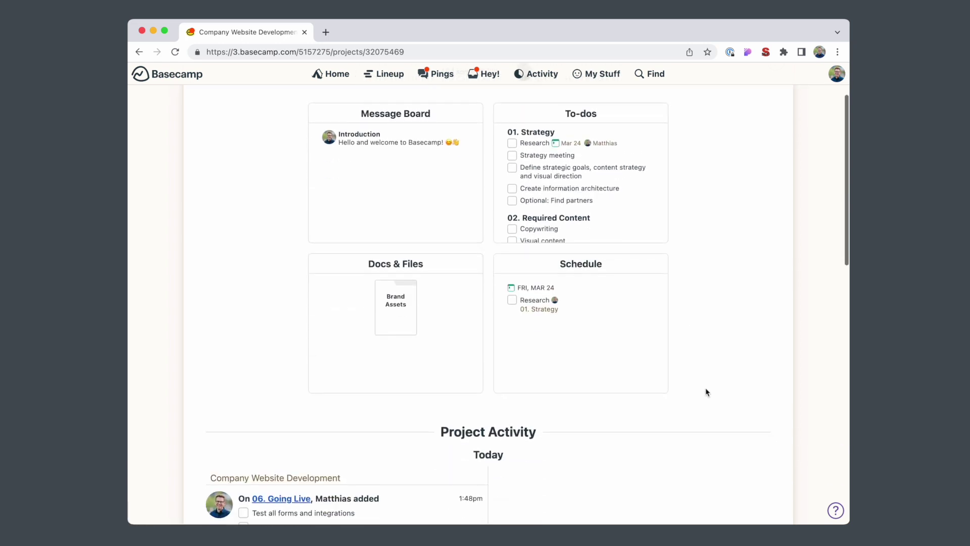
pyautogui.scroll(-3, 706, 389)
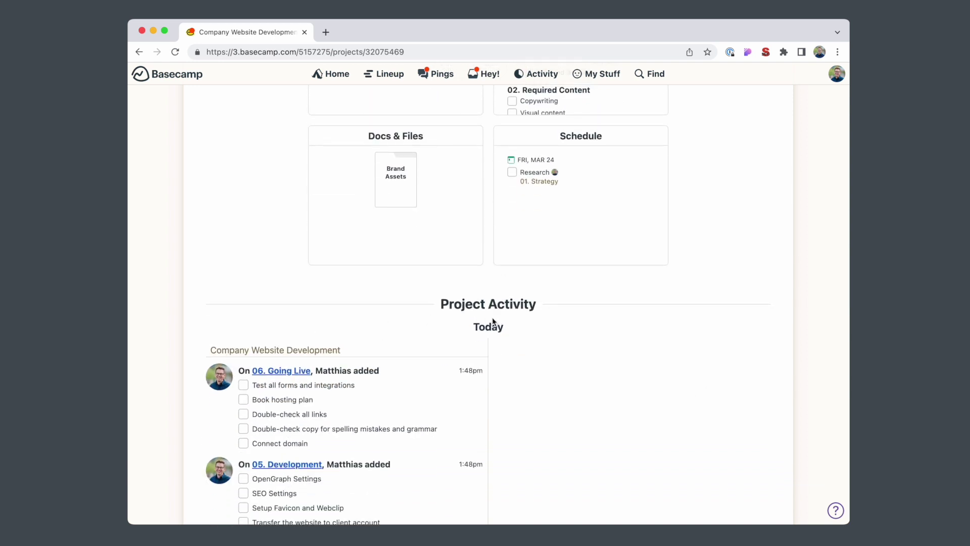
pyautogui.scroll(-1, 628, 238)
pyautogui.scroll(5, 637, 257)
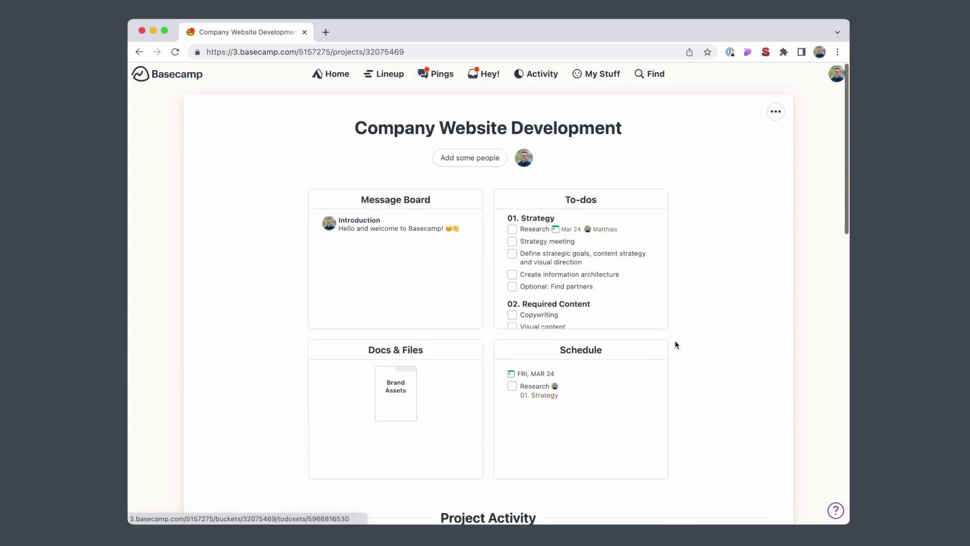
pyautogui.scroll(-1, 789, 309)
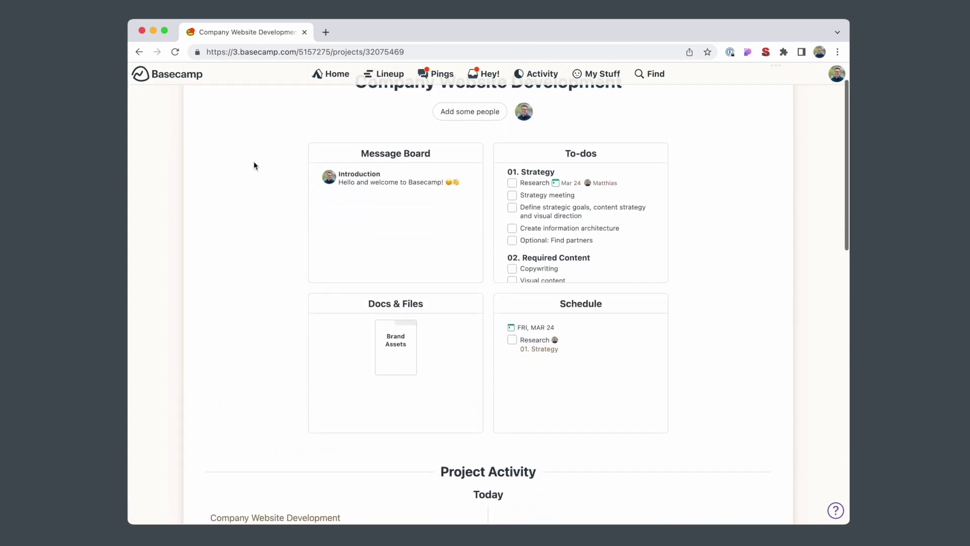
pyautogui.scroll(-2, 618, 316)
pyautogui.scroll(-1, 617, 315)
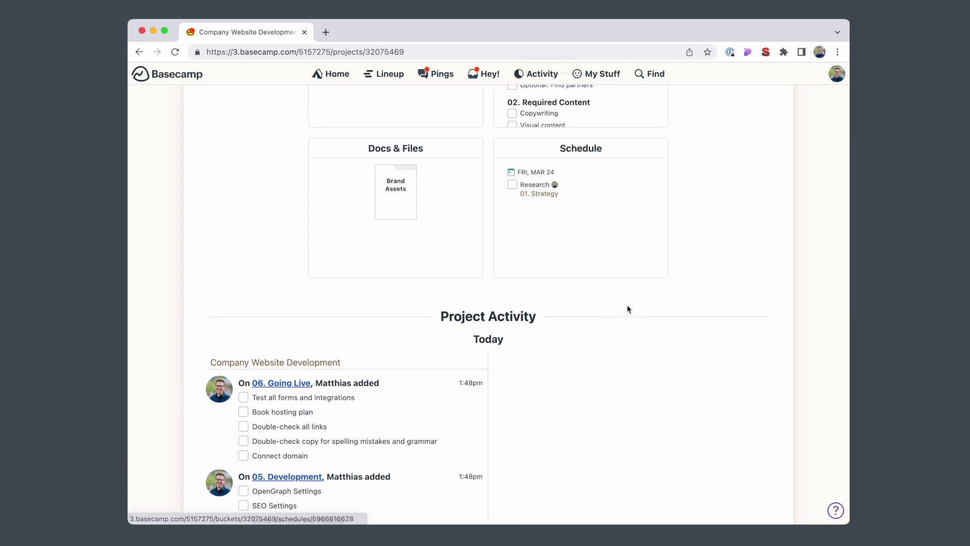
pyautogui.scroll(-2, 628, 309)
pyautogui.scroll(-1, 519, 329)
pyautogui.scroll(1, 338, 237)
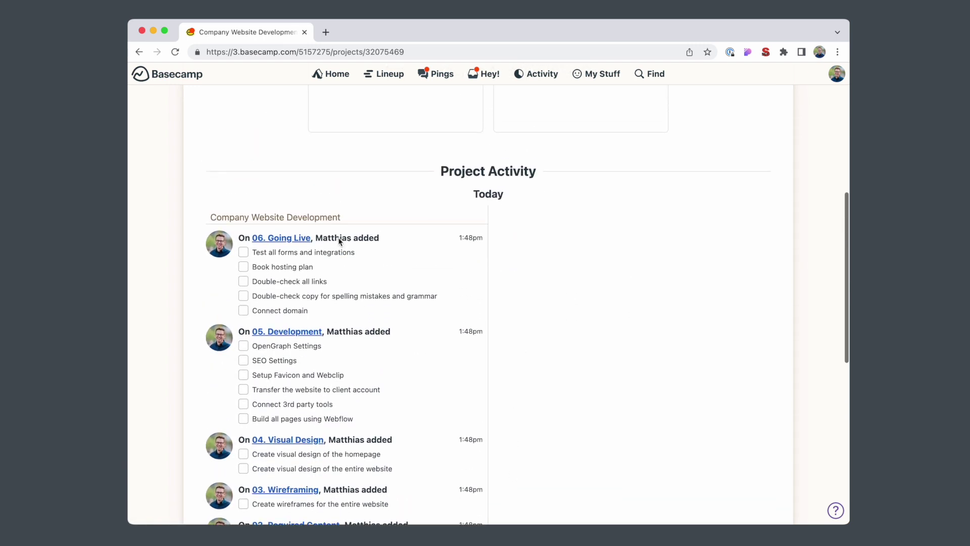
pyautogui.scroll(1, 338, 241)
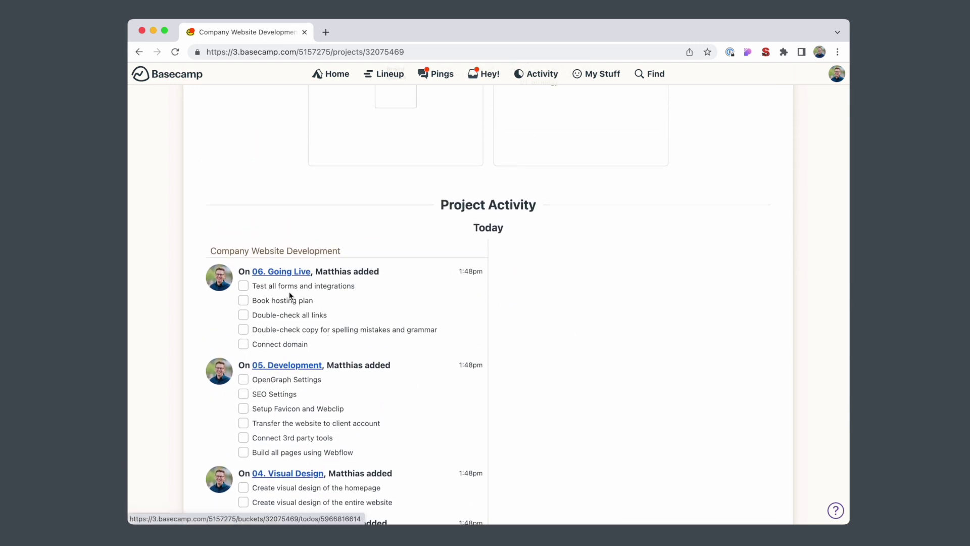
pyautogui.scroll(1, 290, 295)
pyautogui.scroll(1, 310, 371)
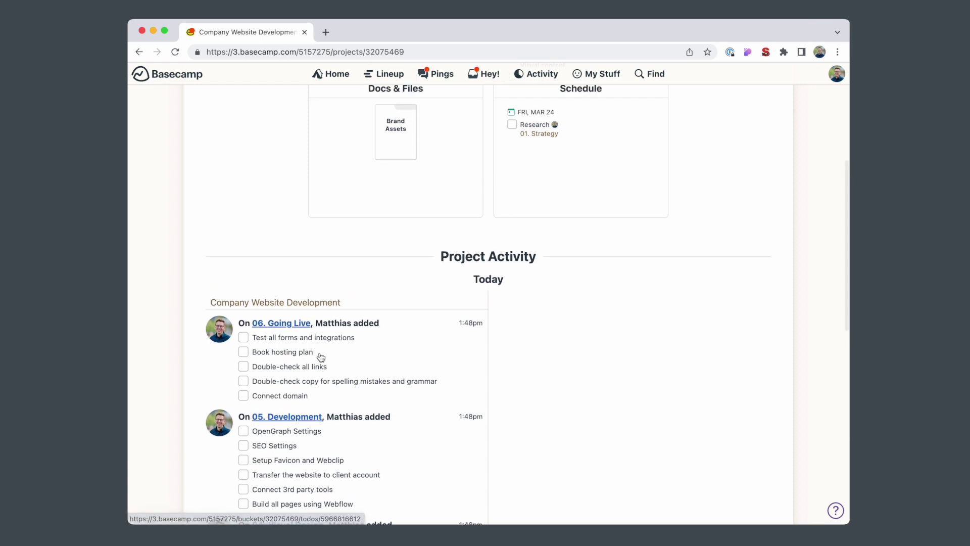
pyautogui.scroll(5, 380, 348)
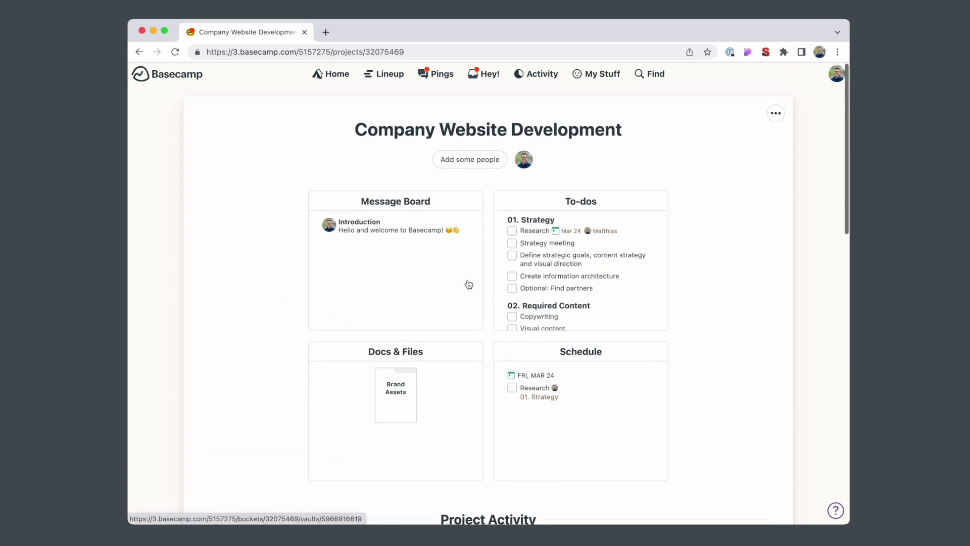
pyautogui.click(567, 305)
pyautogui.click(258, 211)
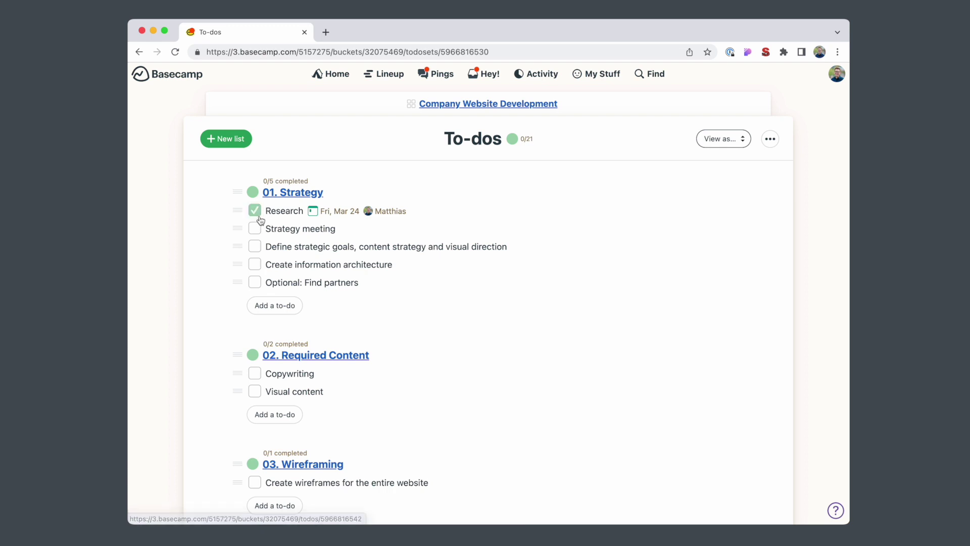
pyautogui.click(488, 103)
pyautogui.scroll(-4, 593, 227)
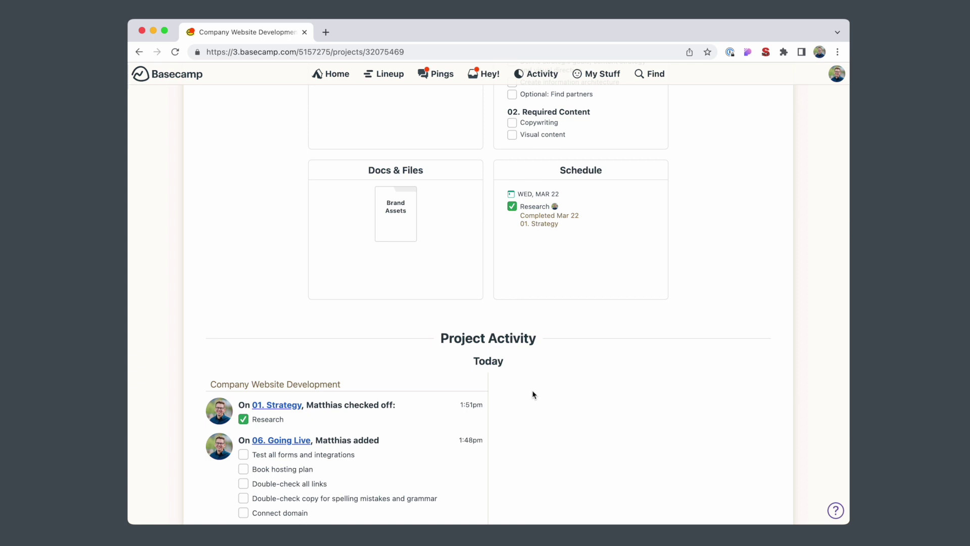
pyautogui.scroll(1, 532, 394)
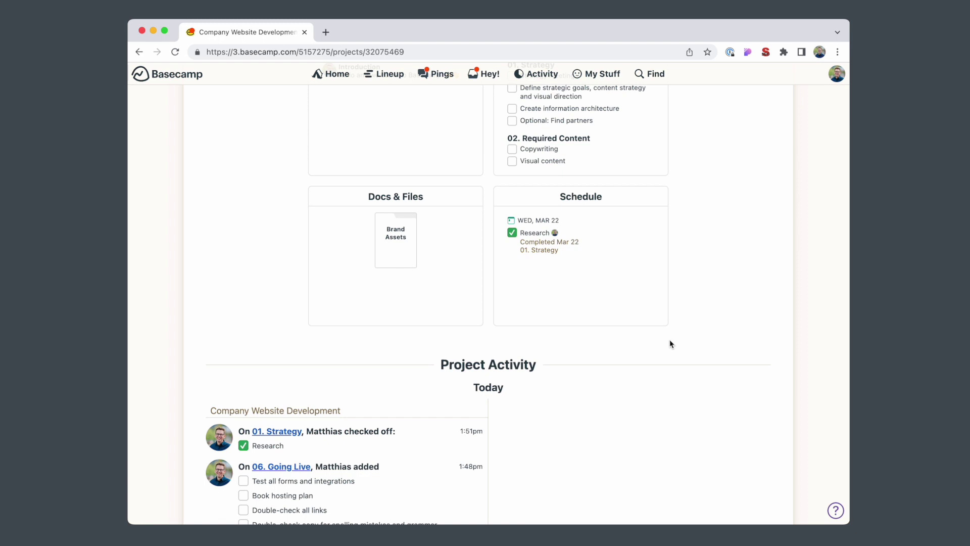
pyautogui.scroll(4, 666, 340)
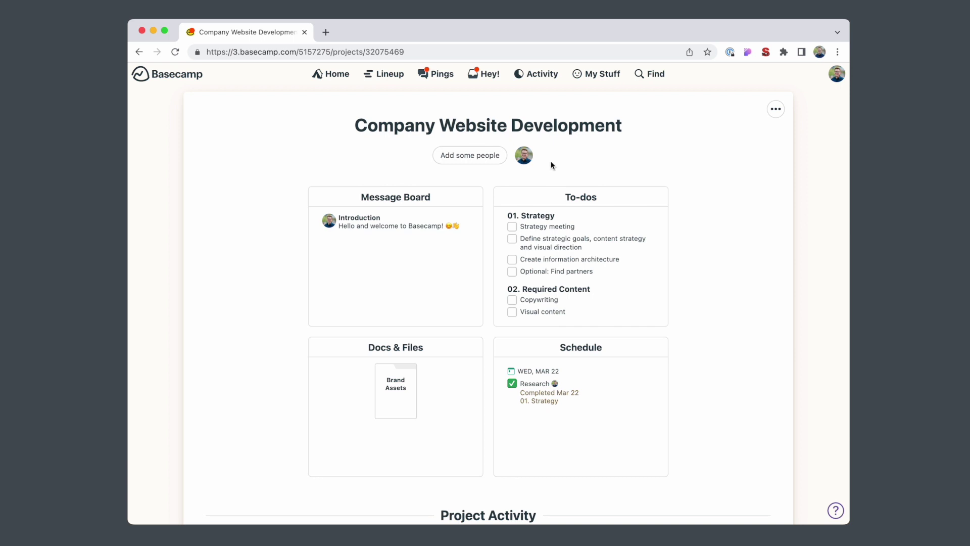
pyautogui.click(470, 158)
pyautogui.moveTo(259, 311); pyautogui.dragTo(553, 319)
pyautogui.click(553, 459)
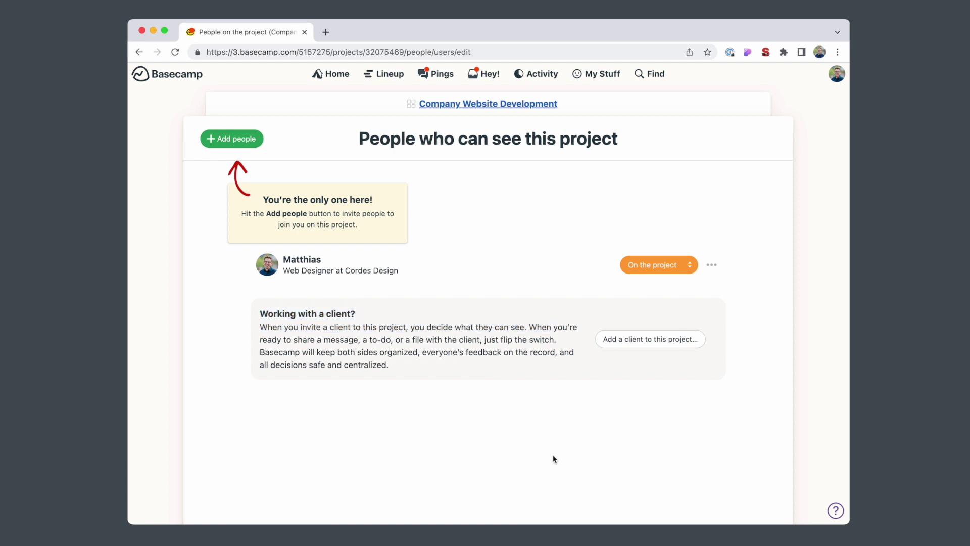
pyautogui.click(241, 144)
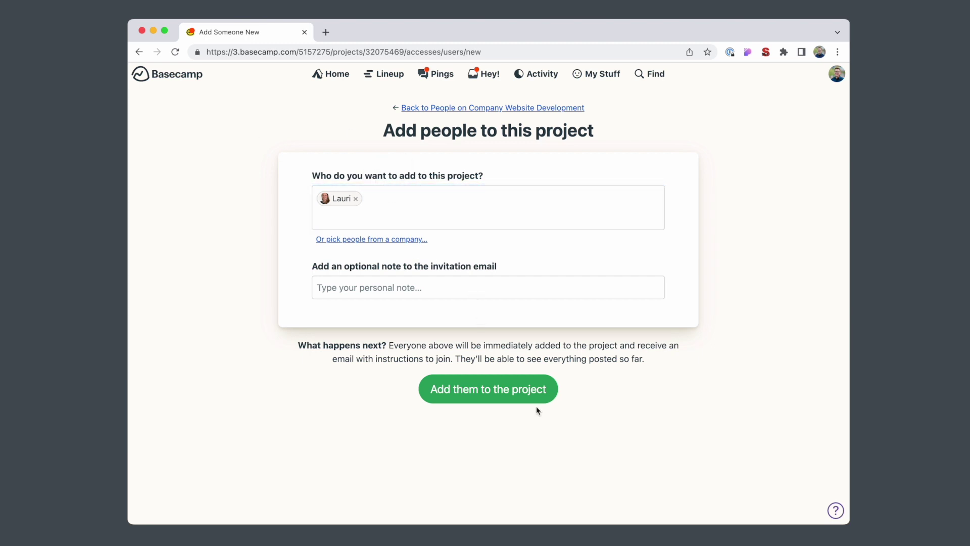
pyautogui.click(507, 396)
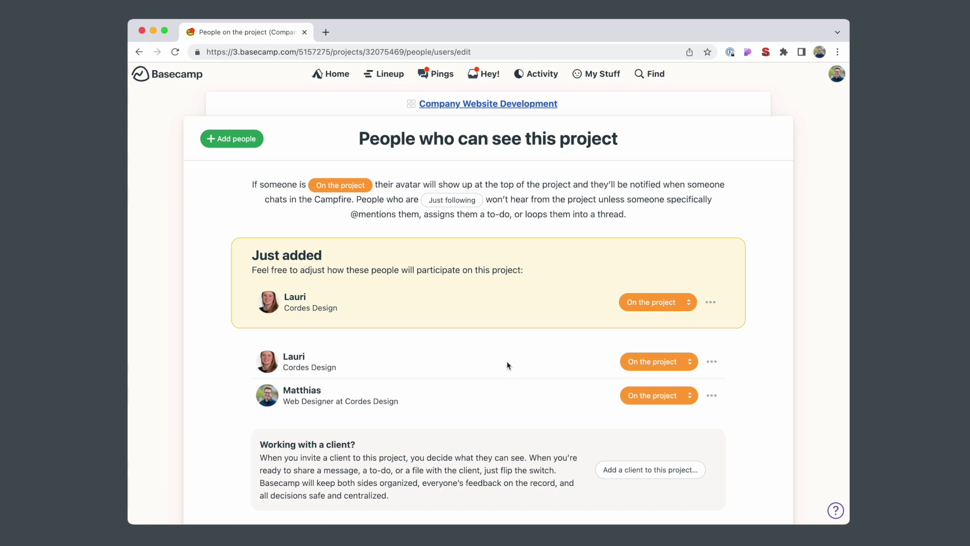
pyautogui.scroll(-2, 507, 366)
# Create client company Company 1 for the project and choose to invite someone new
pyautogui.click(642, 418)
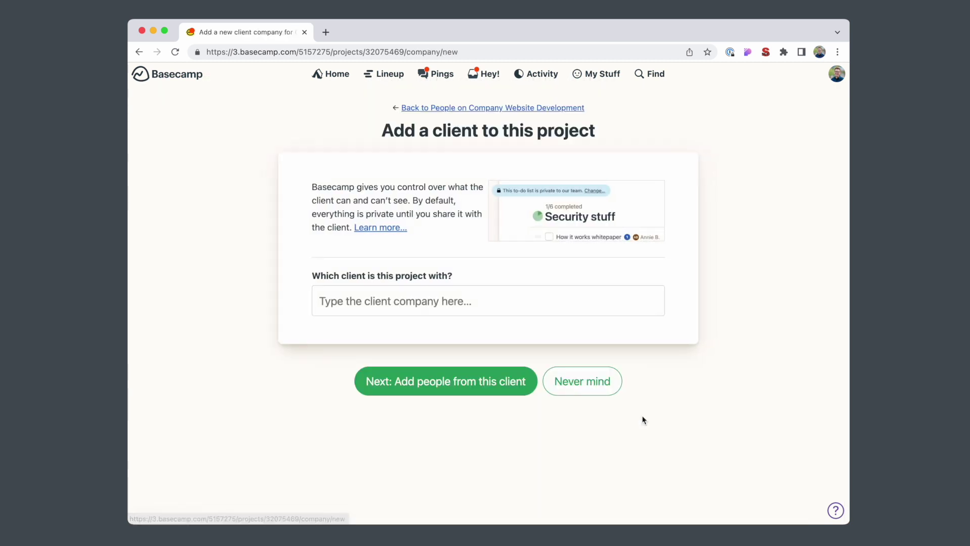
pyautogui.click(412, 304)
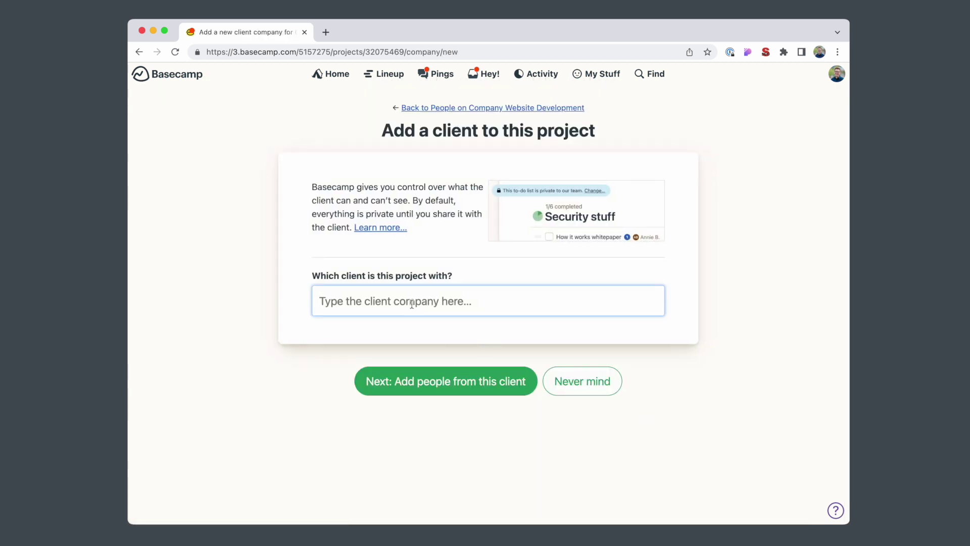
pyautogui.write('Company 1')
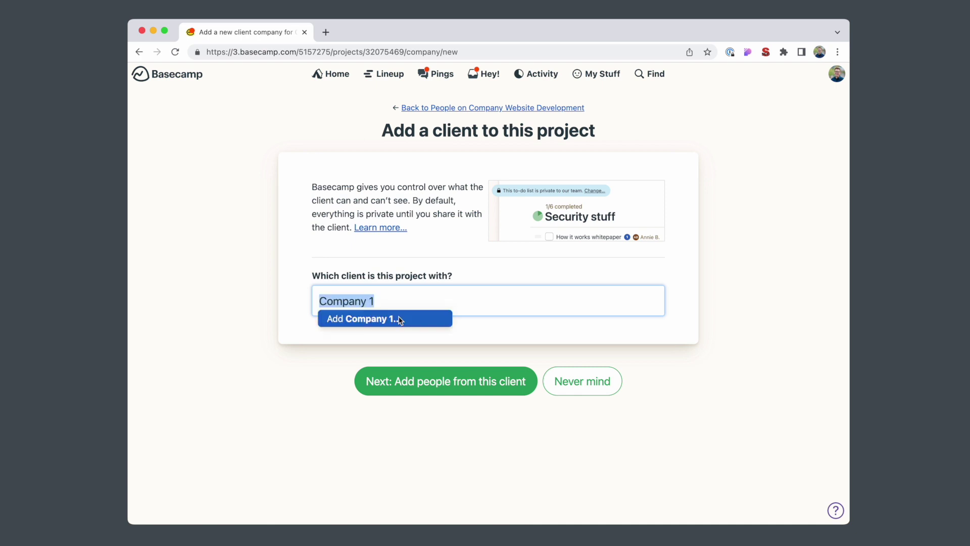
pyautogui.click(396, 319)
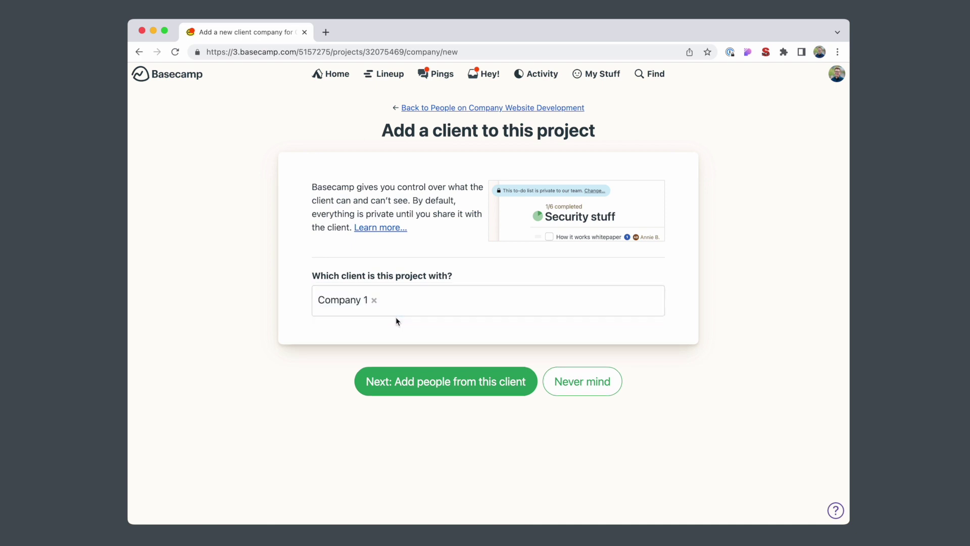
pyautogui.click(480, 388)
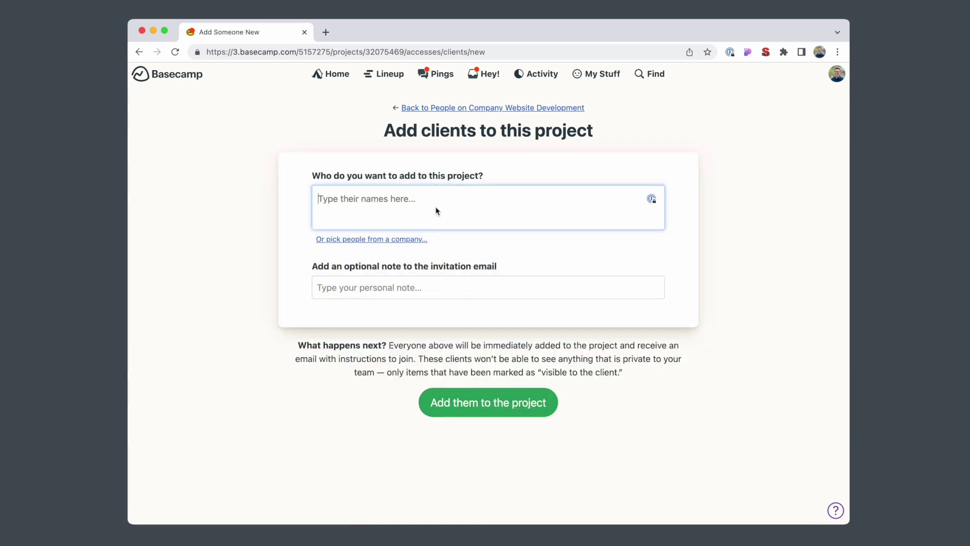
pyautogui.click(571, 218)
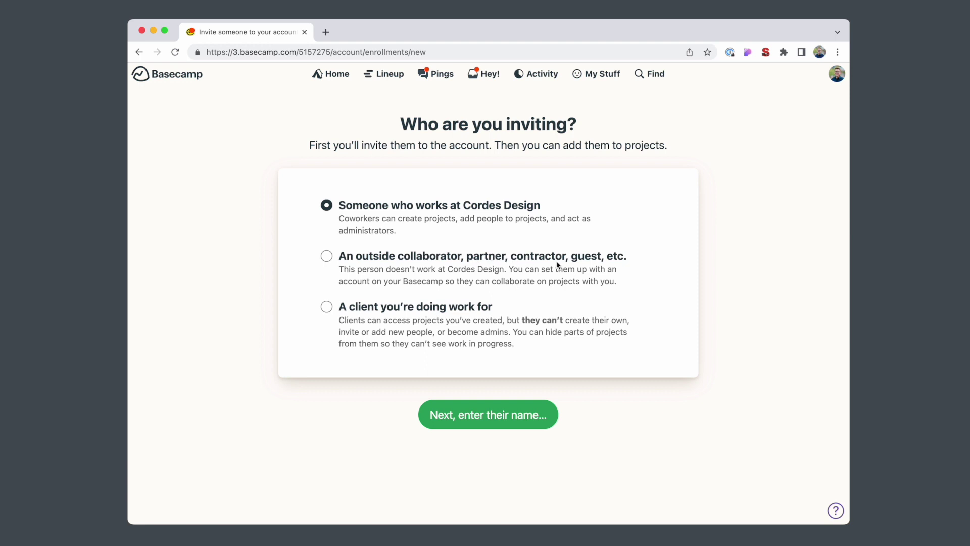
# Email a client invitation to Max Mustermann, Marketing Director at Company 1, with a welcome note
pyautogui.click(410, 307)
pyautogui.click(469, 421)
pyautogui.write('Marketing Director')
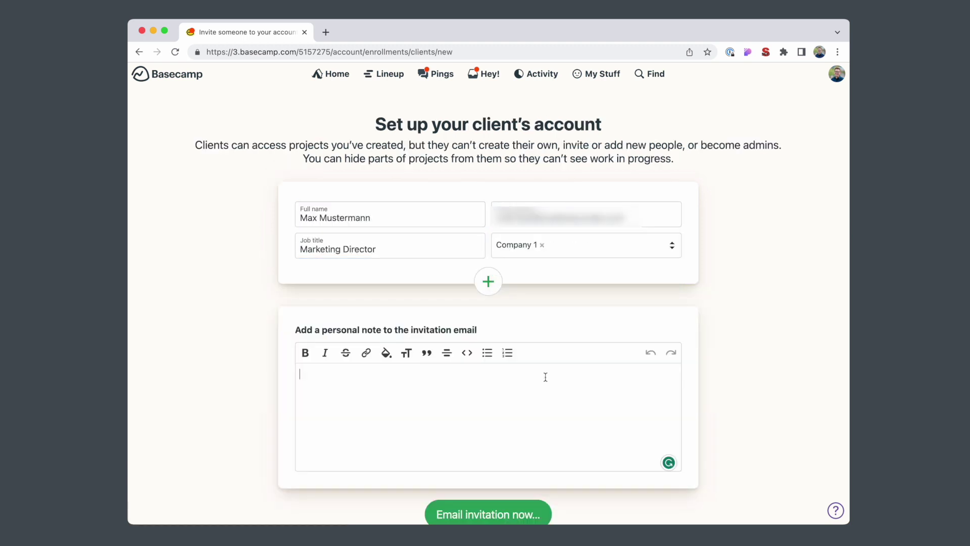
pyautogui.write('Hi Max,')
pyautogui.press('Return')
pyautogui.press('Return')
pyautogui.write('I am inviting you to Basecamp..')
pyautogui.press('Return')
pyautogui.press('BackSpace')
pyautogui.press('BackSpace')
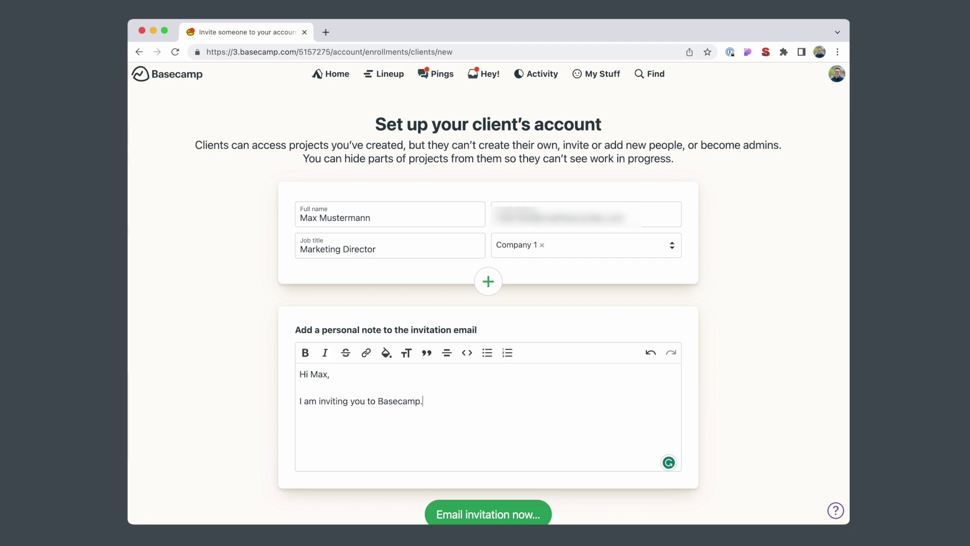
pyautogui.scroll(-1, 488, 304)
pyautogui.click(488, 471)
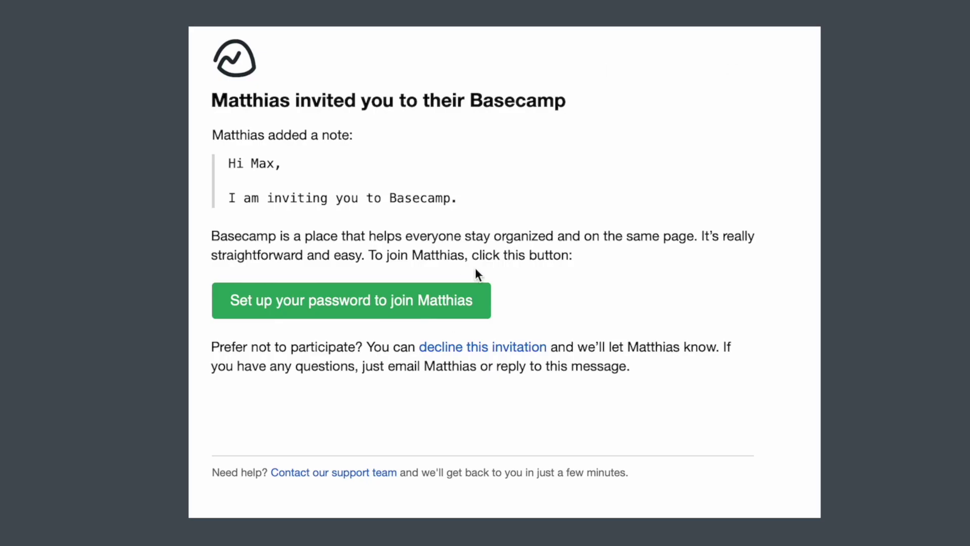
# Join as the client, then go back to the project's to-dos
pyautogui.click(369, 315)
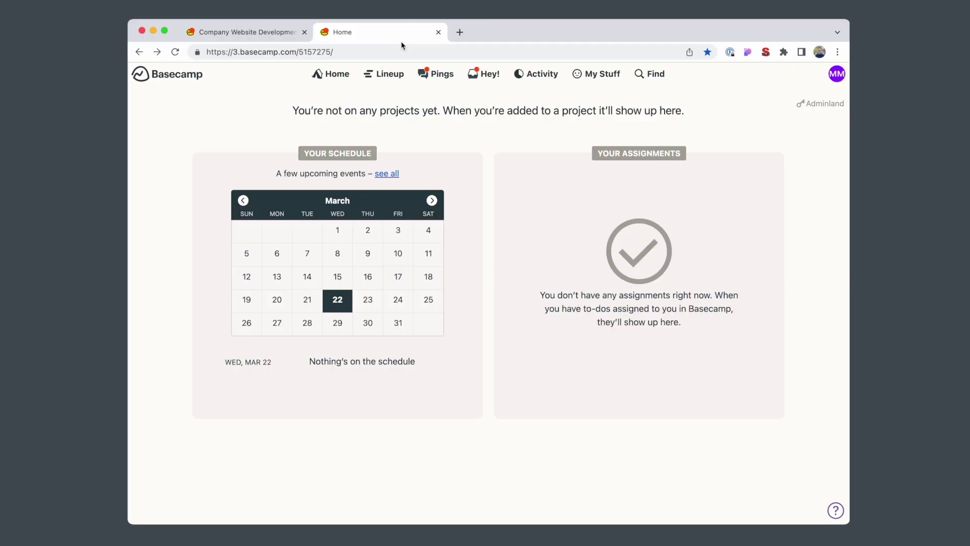
pyautogui.click(262, 36)
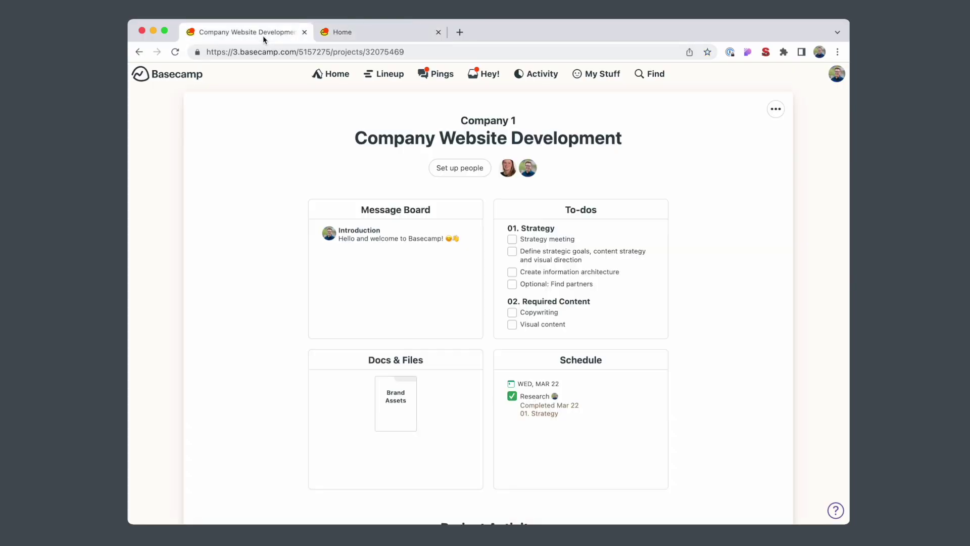
pyautogui.click(578, 217)
# Make the 01. Strategy to-do list visible to the client
pyautogui.click(304, 192)
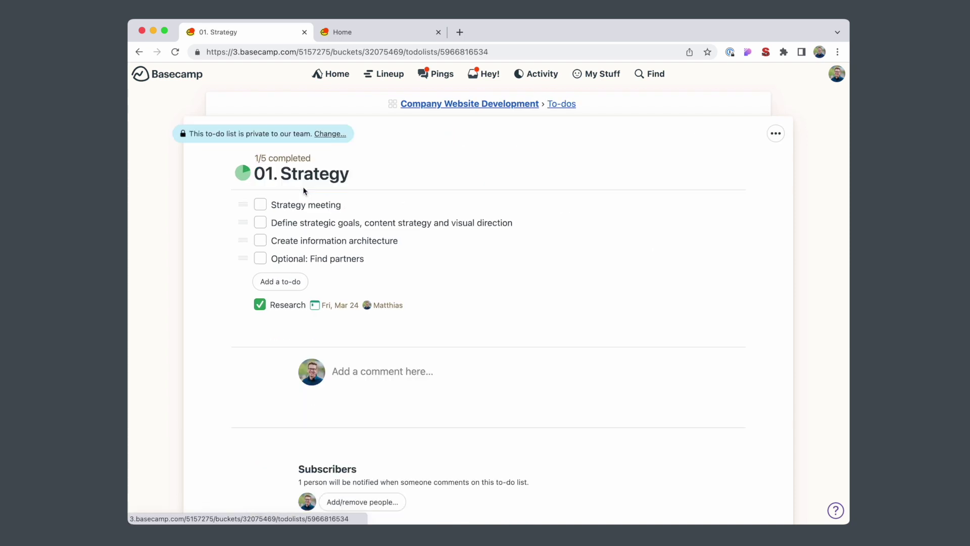
pyautogui.click(330, 135)
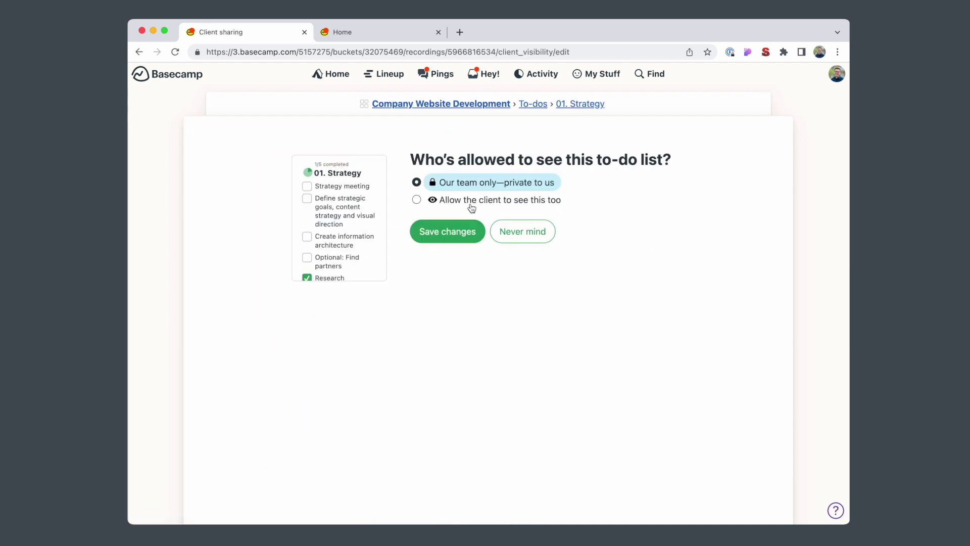
pyautogui.click(470, 202)
pyautogui.click(453, 273)
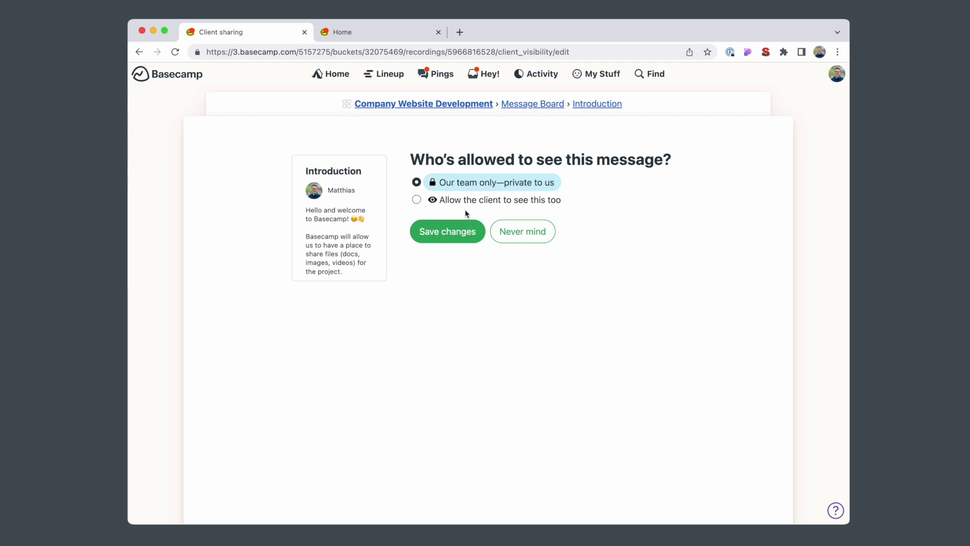
# Let the client see the Introduction message too, then view the client's home
pyautogui.click(468, 201)
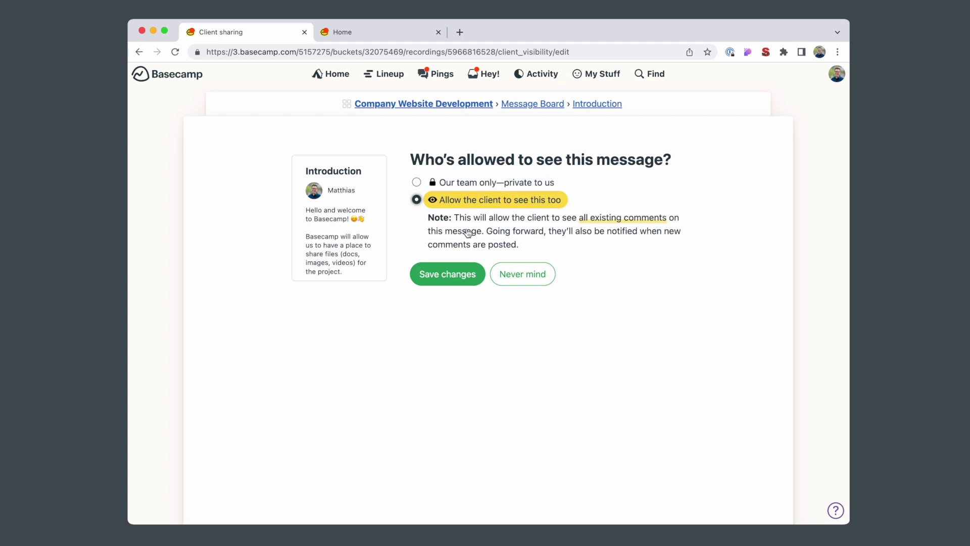
pyautogui.click(460, 282)
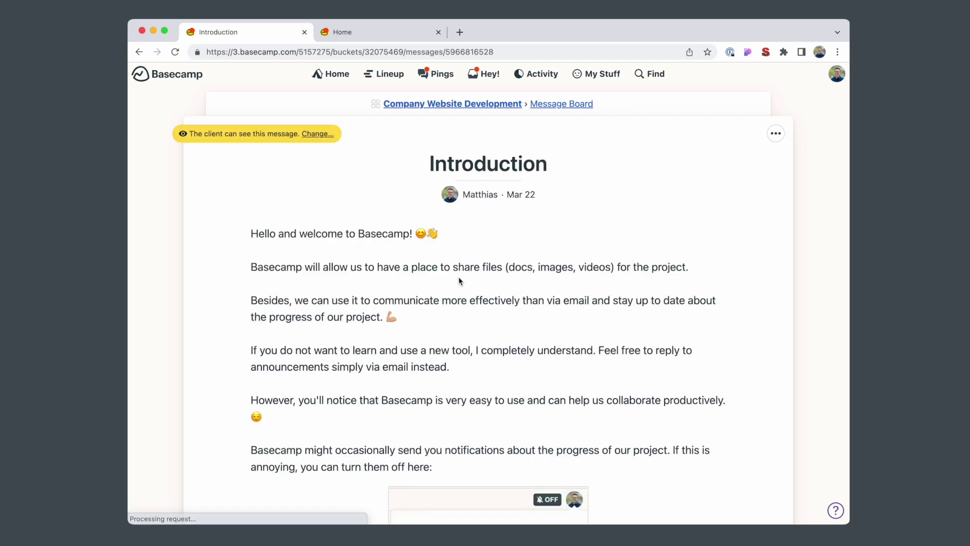
pyautogui.click(384, 32)
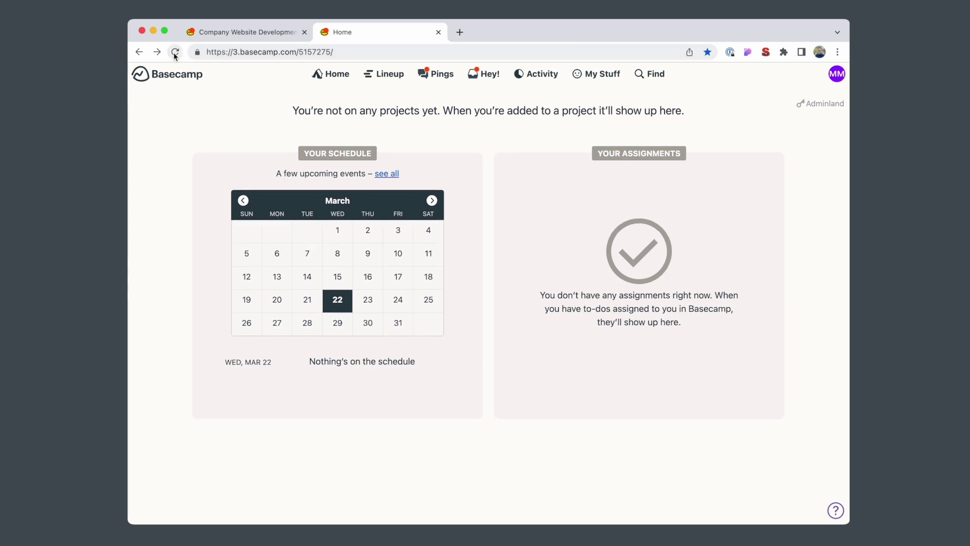
# Close the client's Home view to return to the Company Website Development overview
pyautogui.press('super+w')
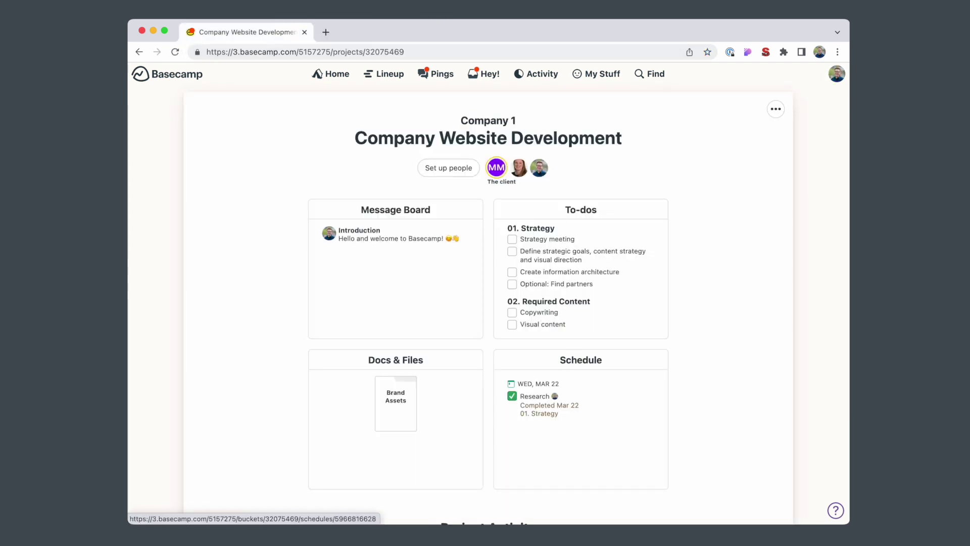